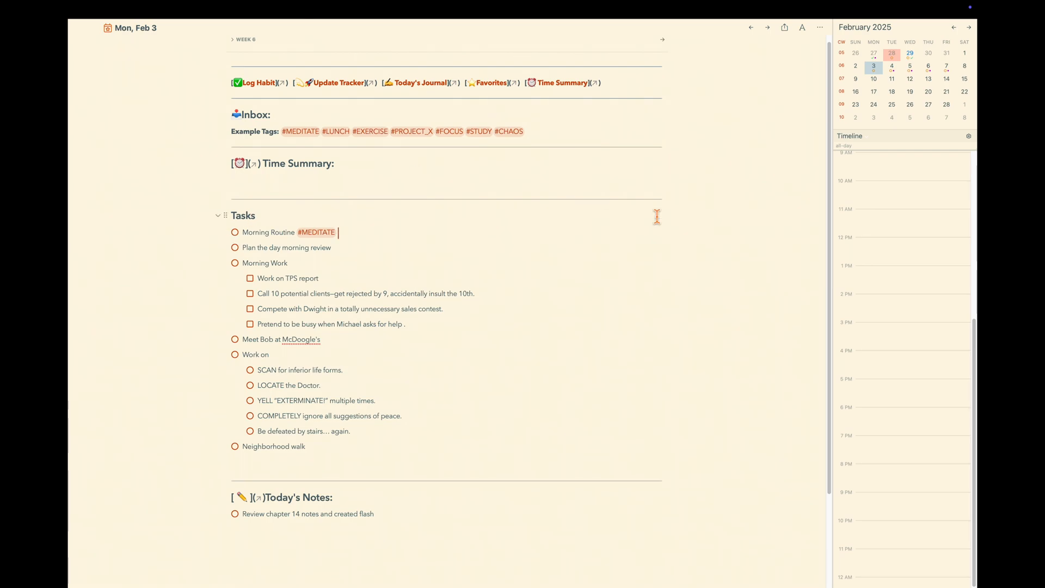
Time-block the Morning Routine task on the timeline from 5:15 AM to 6:30 AM
{"action": "scroll", "coordinate": [888, 242], "scroll_direction": "up", "scroll_amount": 5}
{"action": "scroll", "coordinate": [893, 248], "scroll_direction": "up", "scroll_amount": 2}
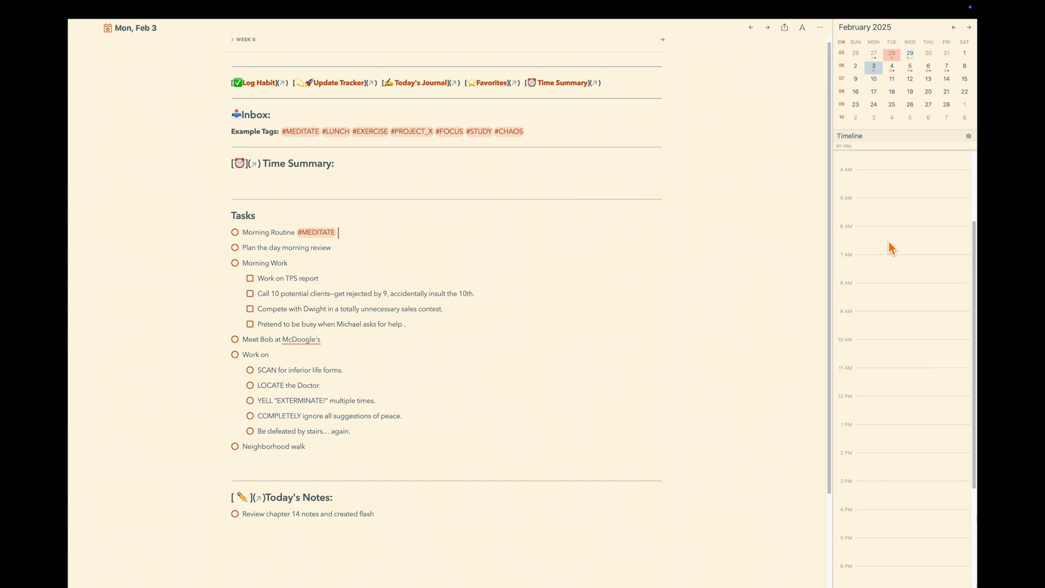
{"action": "left_click", "coordinate": [226, 233]}
{"action": "left_click_drag", "start_coordinate": [225, 232], "coordinate": [868, 213]}
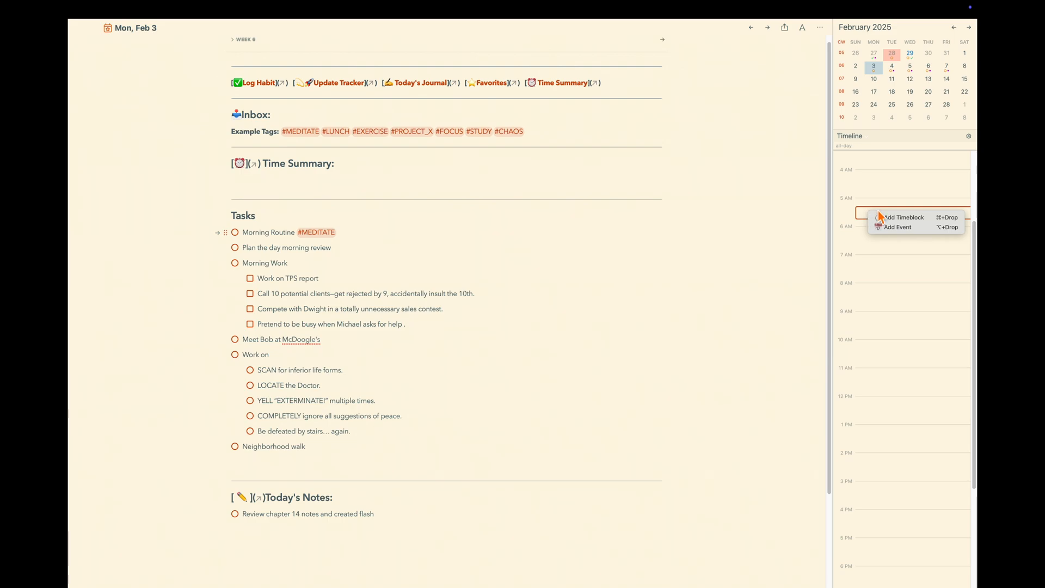
{"action": "left_click", "coordinate": [903, 217]}
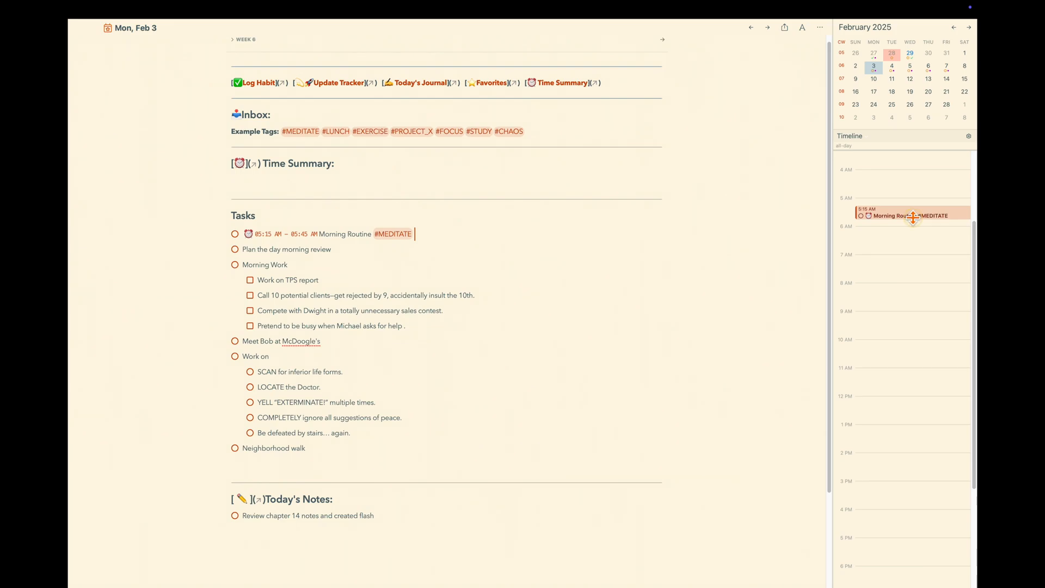
{"action": "left_click_drag", "start_coordinate": [913, 213], "coordinate": [917, 239]}
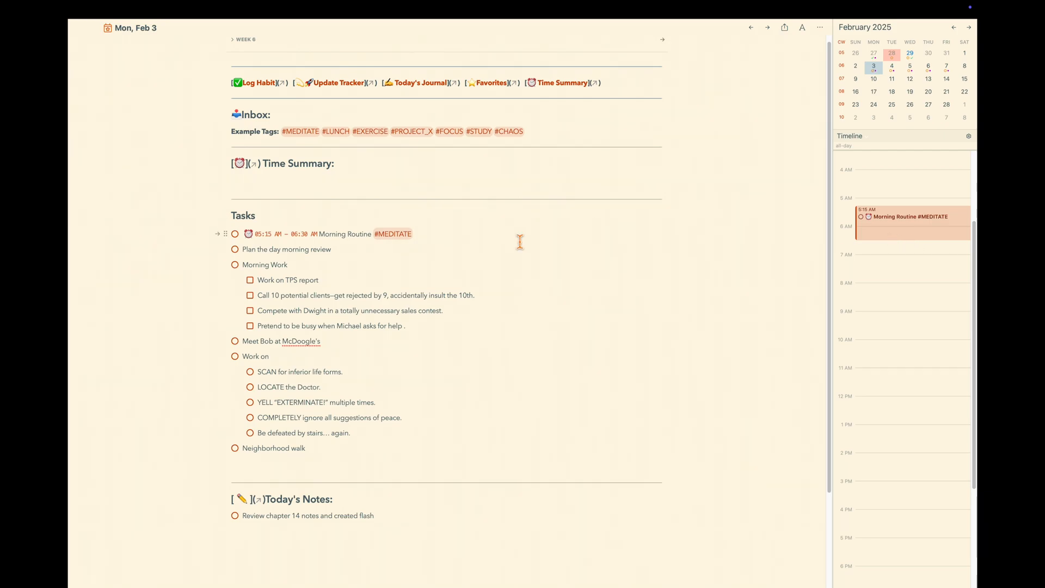
Add a timeblock from 7:00 AM to 7:30 AM to the "Plan the day morning review" task
{"action": "left_click", "coordinate": [452, 240]}
{"action": "key", "text": "Down"}
{"action": "type", "text": "!T"}
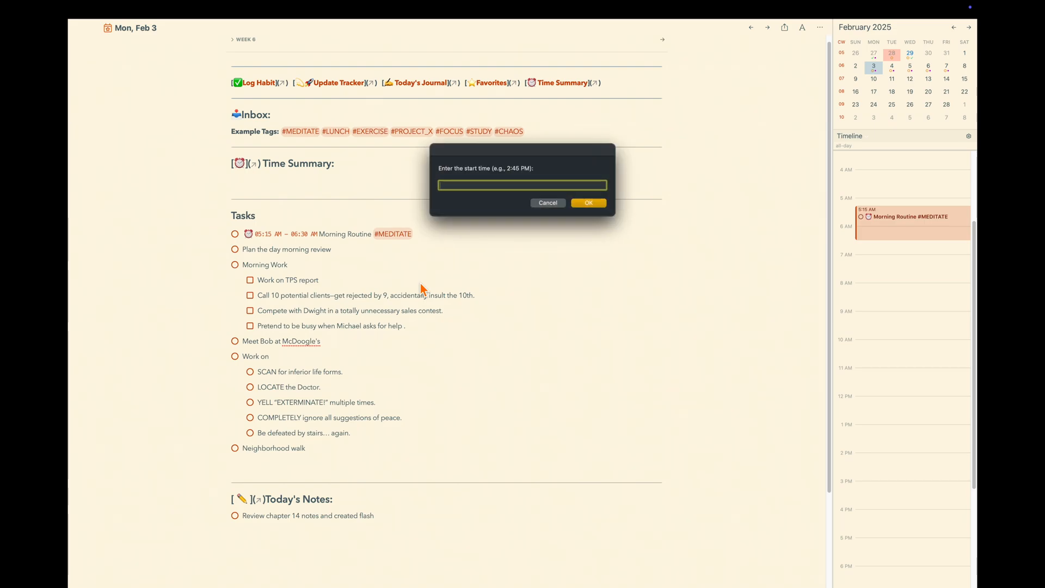
{"action": "type", "text": "7:00 am"}
{"action": "key", "text": "Return"}
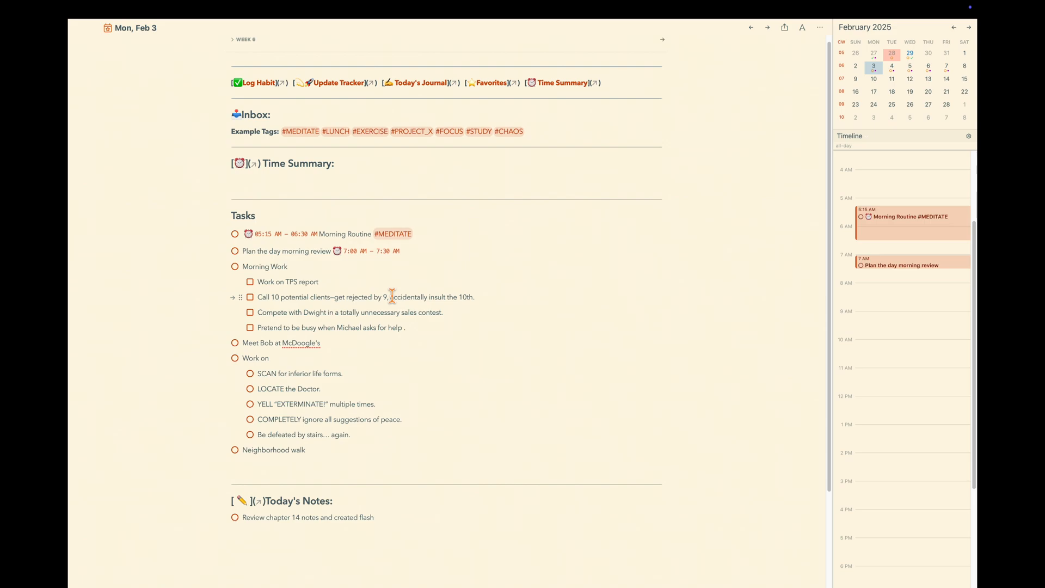
Tag the Morning Work task #FOCUS and give it a 120-minute timeblock starting at 8:45 AM
{"action": "type", "text": "#Foc"}
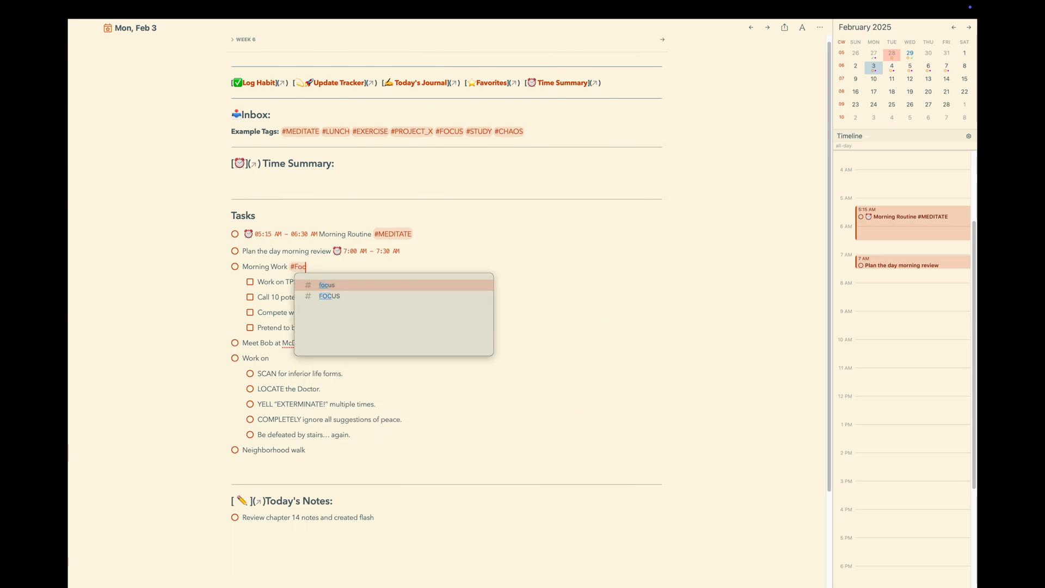
{"action": "key", "text": "Down"}
{"action": "key", "text": "Return"}
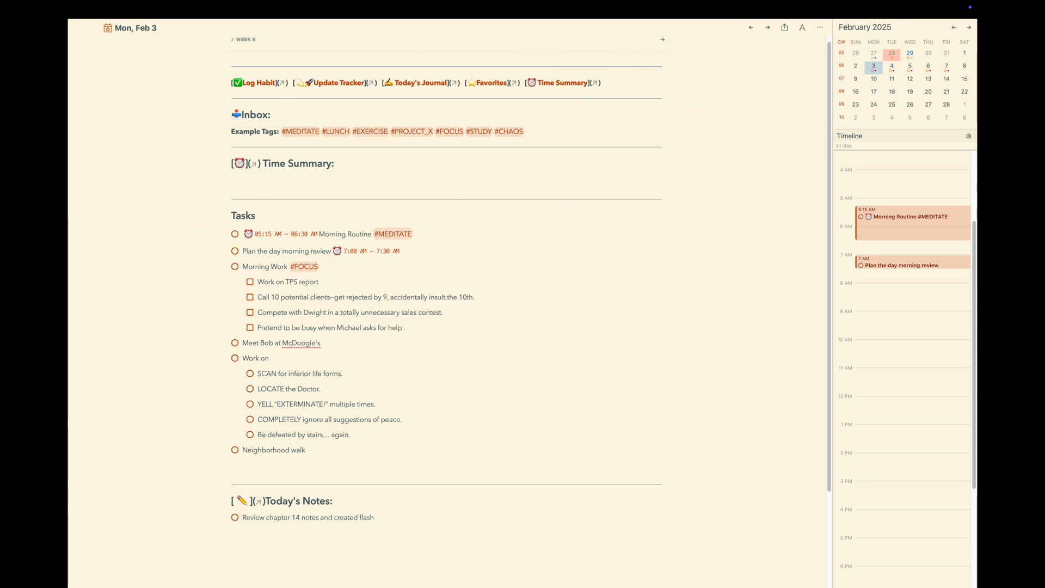
{"action": "type", "text": "!T"}
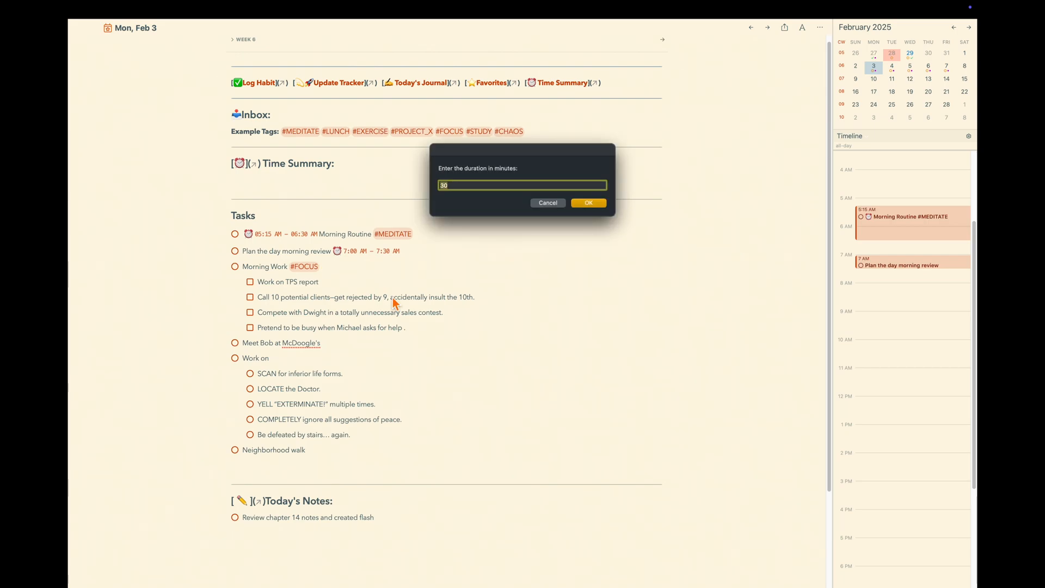
{"action": "type", "text": "120"}
{"action": "key", "text": "Return"}
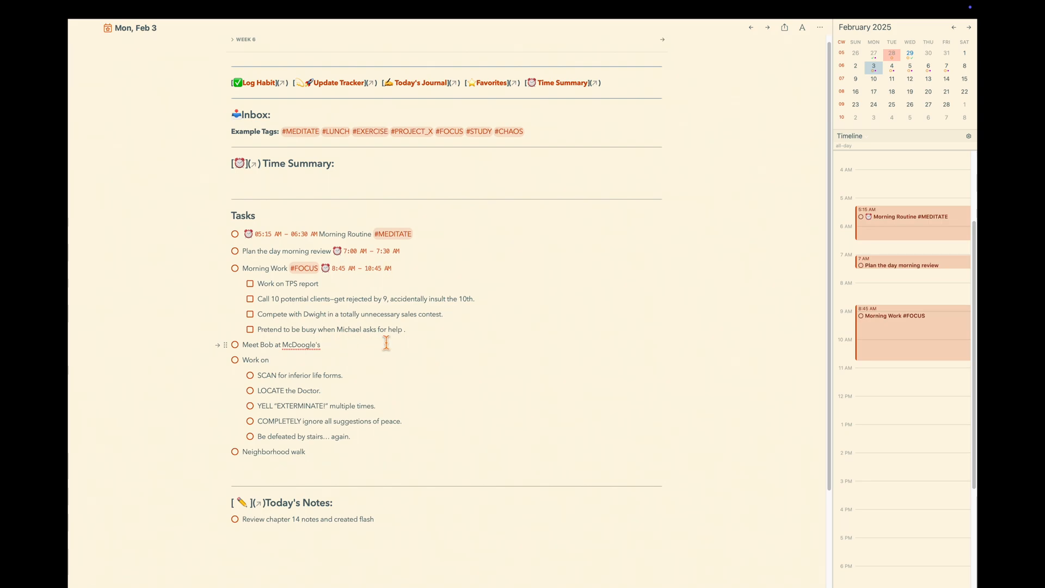
Tag the McDoogle's meeting task #LUNCH and give it an 80-minute timeblock starting at 11:45 AM
{"action": "type", "text": "#Lun"}
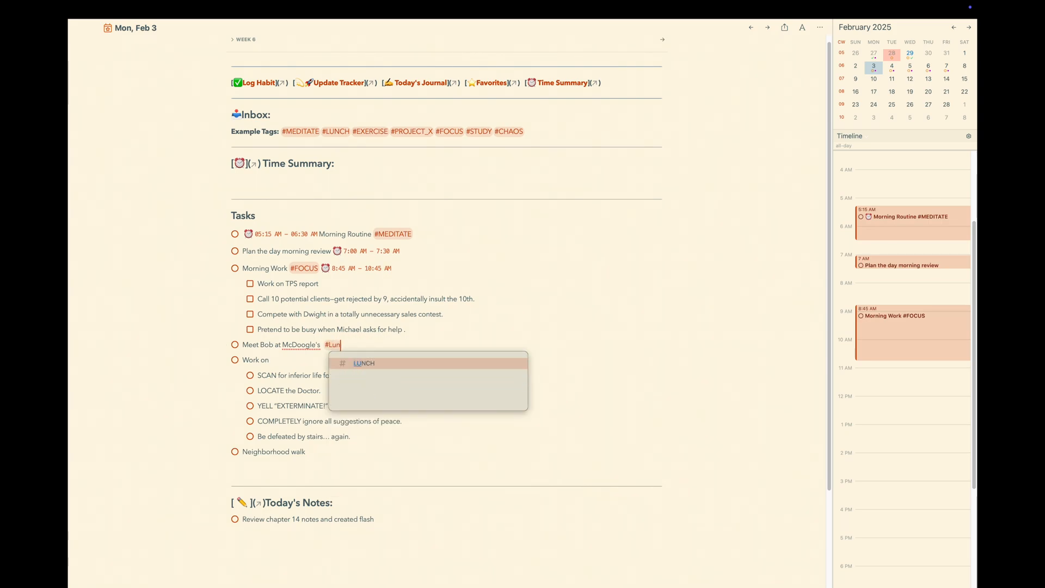
{"action": "key", "text": "Return"}
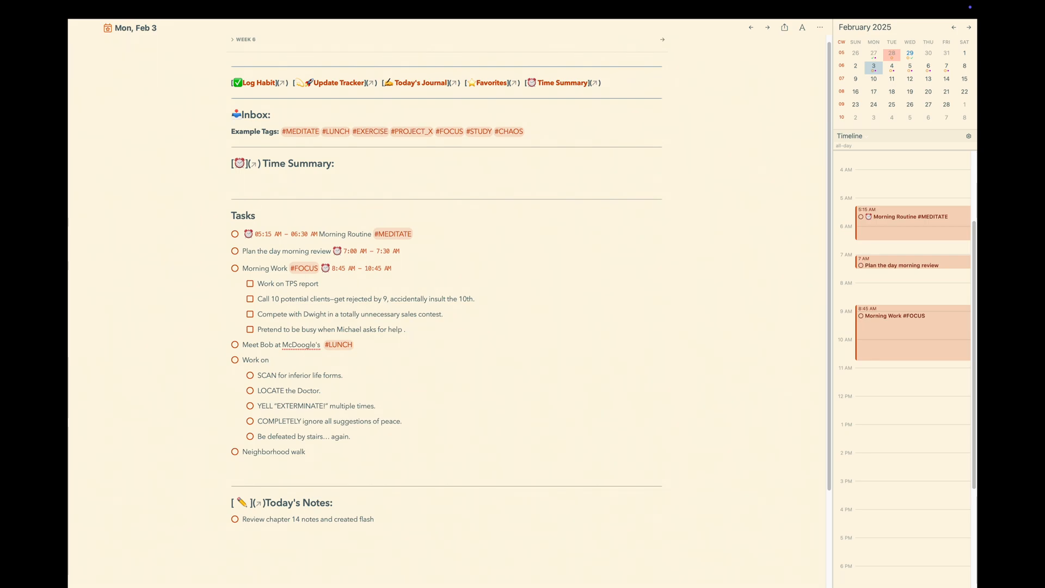
{"action": "type", "text": ";tb"}
{"action": "type", "text": "11"}
{"action": "type", "text": ":30 AM"}
{"action": "key", "text": "Return"}
{"action": "type", "text": "80"}
{"action": "key", "text": "Return"}
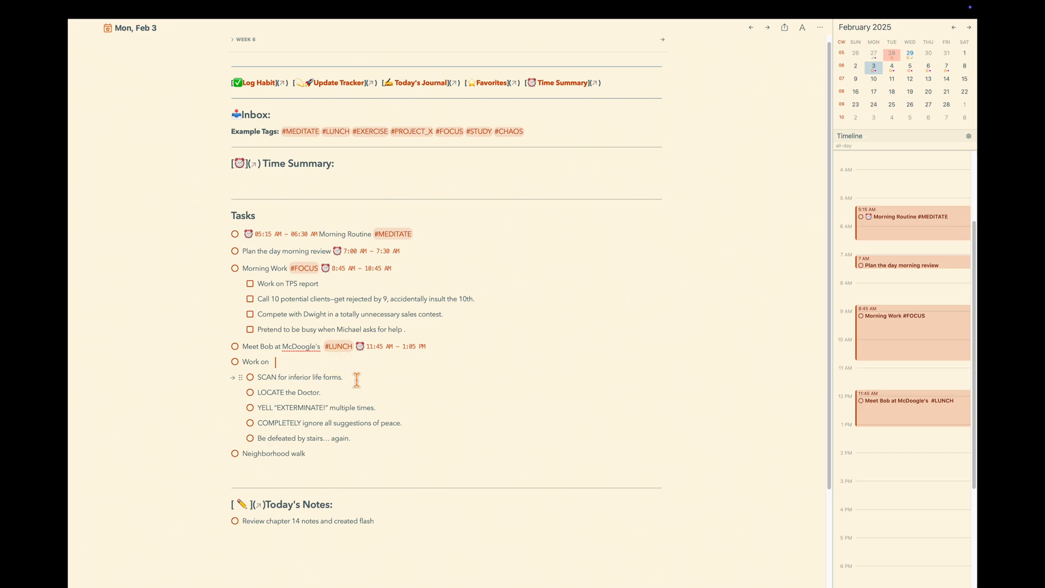
Complete the "Work on" task with "#PROJECT_X and #FOCUS" and give it a 120-minute timeblock starting at 1:05 PM
{"action": "type", "text": "#PROJECT_X"}
{"action": "type", "text": "and #Fo"}
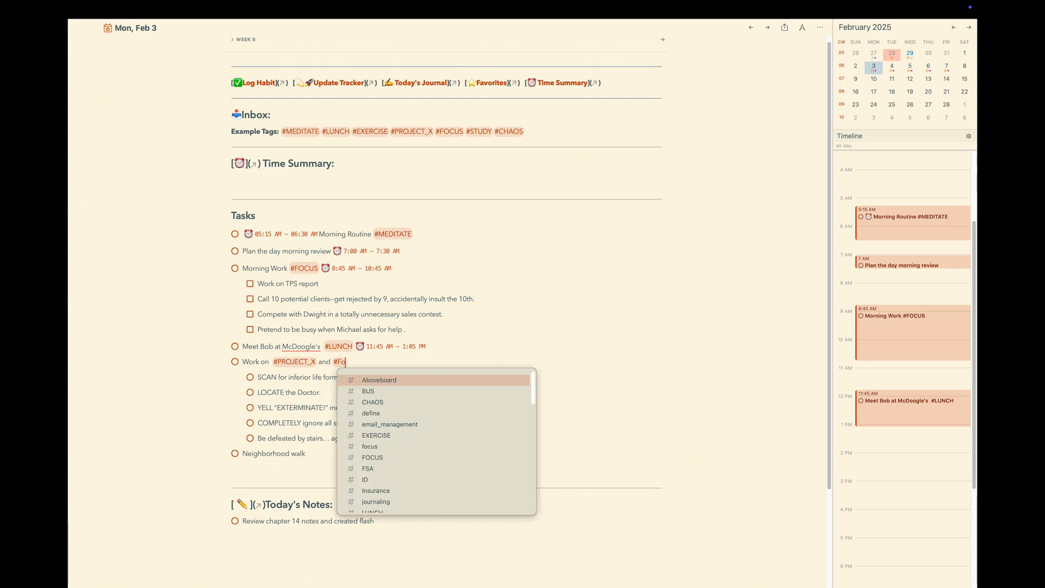
{"action": "key", "text": "Return"}
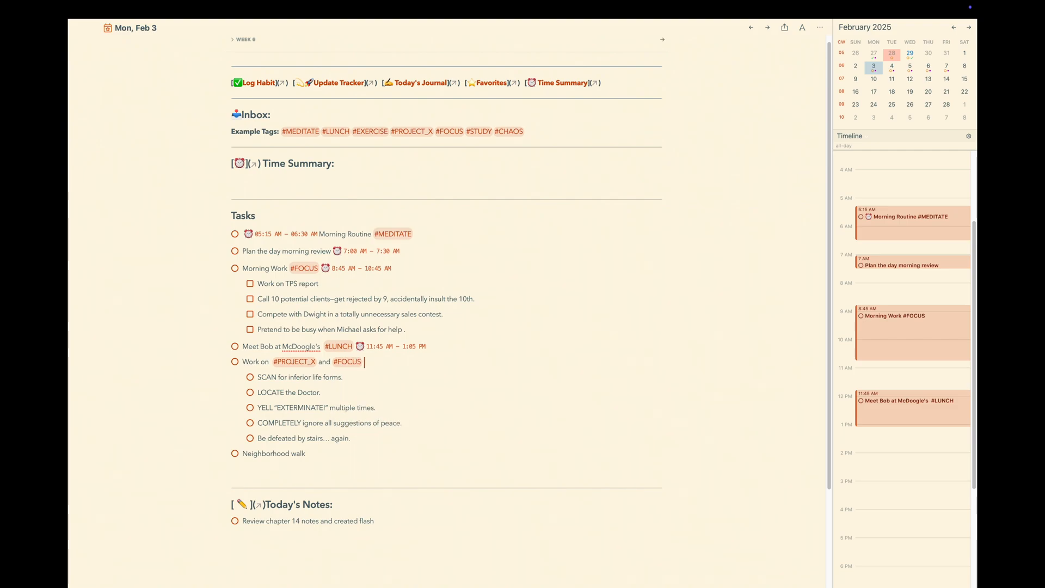
{"action": "type", "text": "!t"}
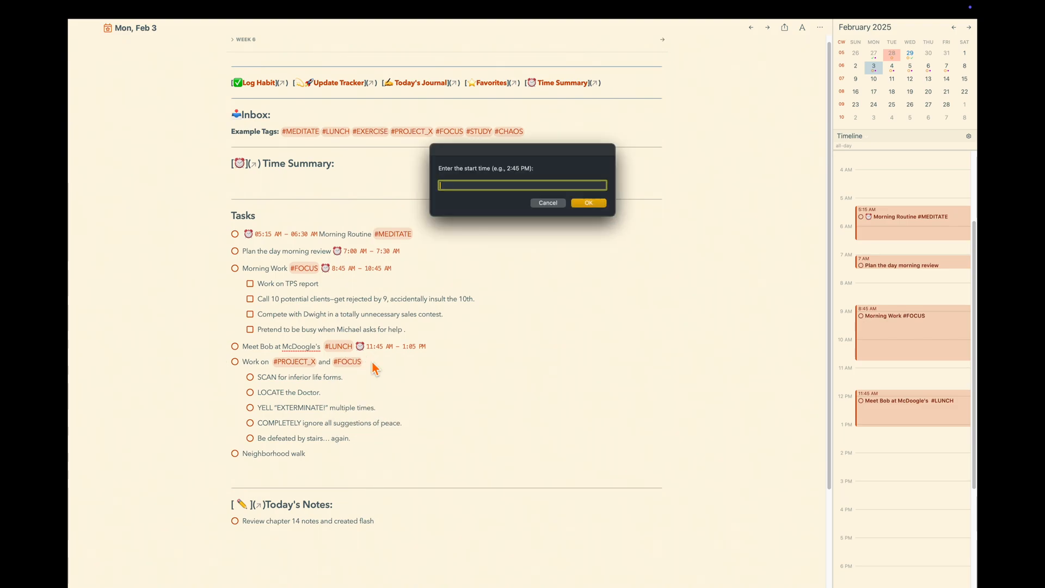
{"action": "type", "text": "1:30 PM"}
{"action": "key", "text": "Return"}
{"action": "type", "text": "120"}
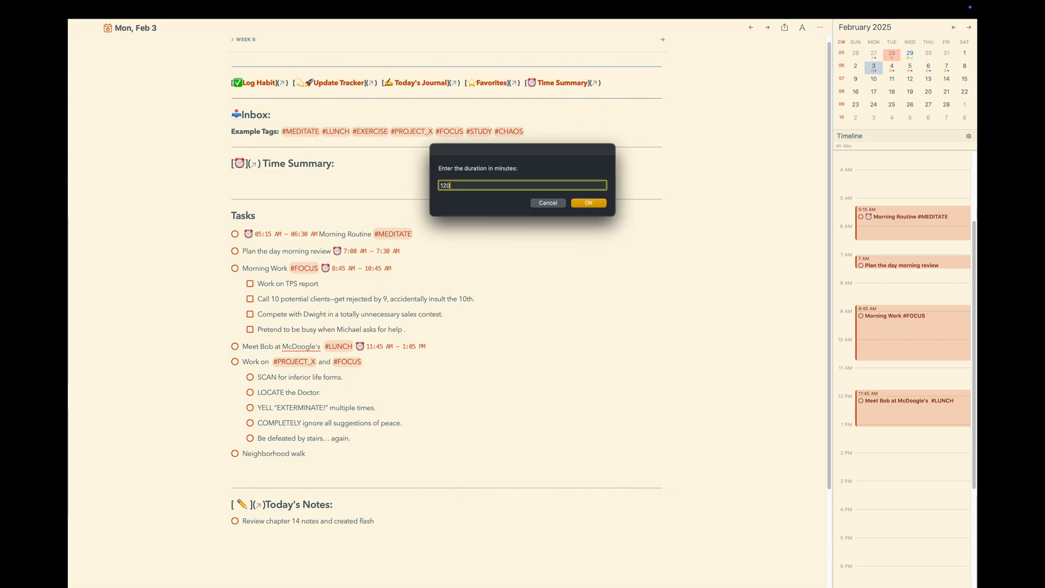
{"action": "key", "text": "Return"}
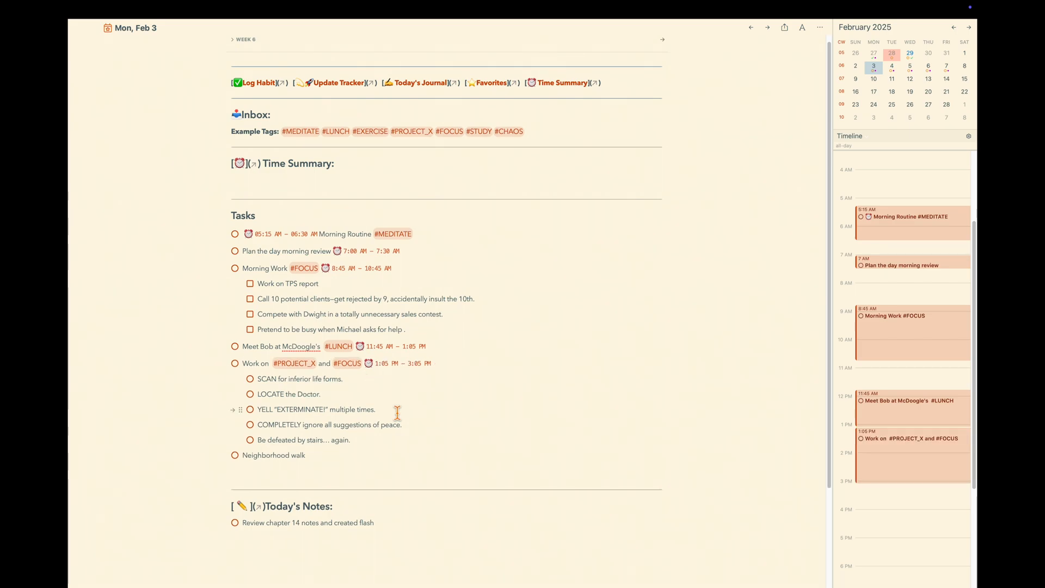
Tag the Neighborhood walk task #EXERCISE and give it a 45-minute timeblock starting at 4:45 PM
{"action": "type", "text": "#ex"}
{"action": "key", "text": "Return"}
{"action": "type", "text": "!TB4;45 PM"}
{"action": "key", "text": "Return"}
{"action": "type", "text": "45"}
{"action": "key", "text": "Return"}
Add the #STUDY tag to the chapter 14 review item under Today's Notes
{"action": "left_click", "coordinate": [390, 476]}
{"action": "type", "text": "#st"}
{"action": "key", "text": "Return"}
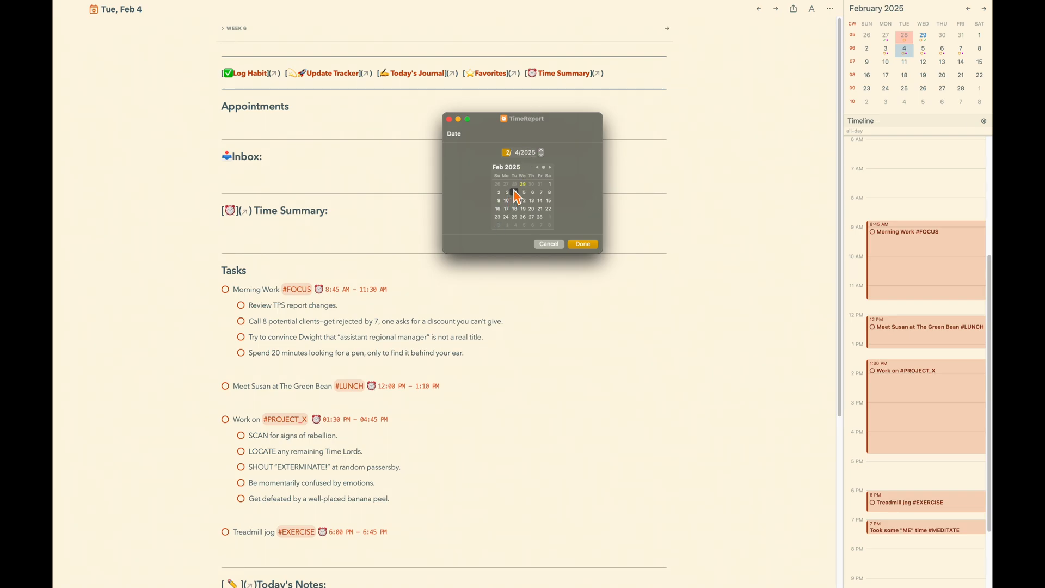
Generate the time report for 2/4/2025 and return to the Tue, Feb 4 daily note
{"action": "left_click", "coordinate": [584, 245]}
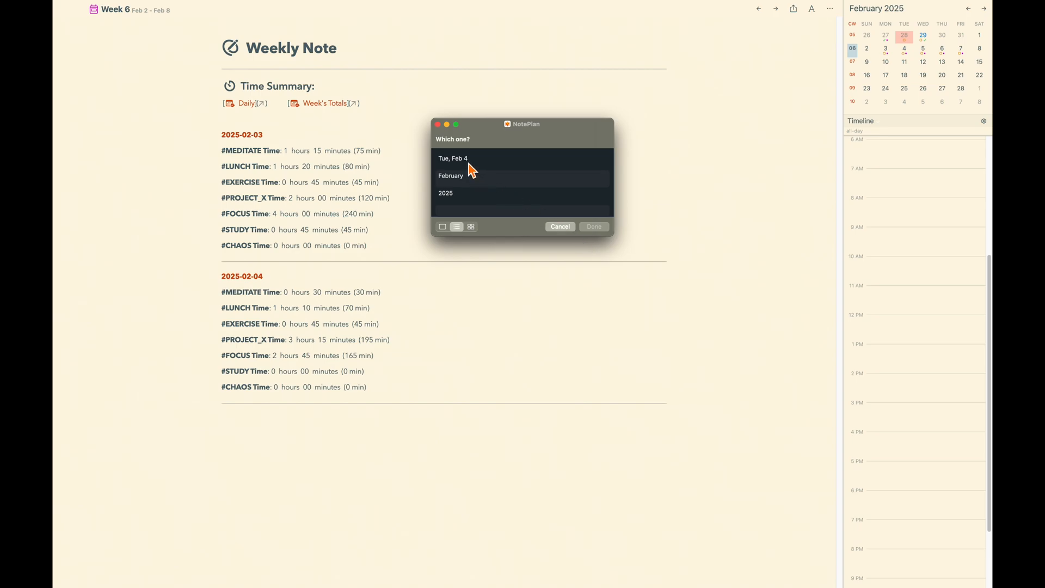
{"action": "double_click", "coordinate": [468, 159]}
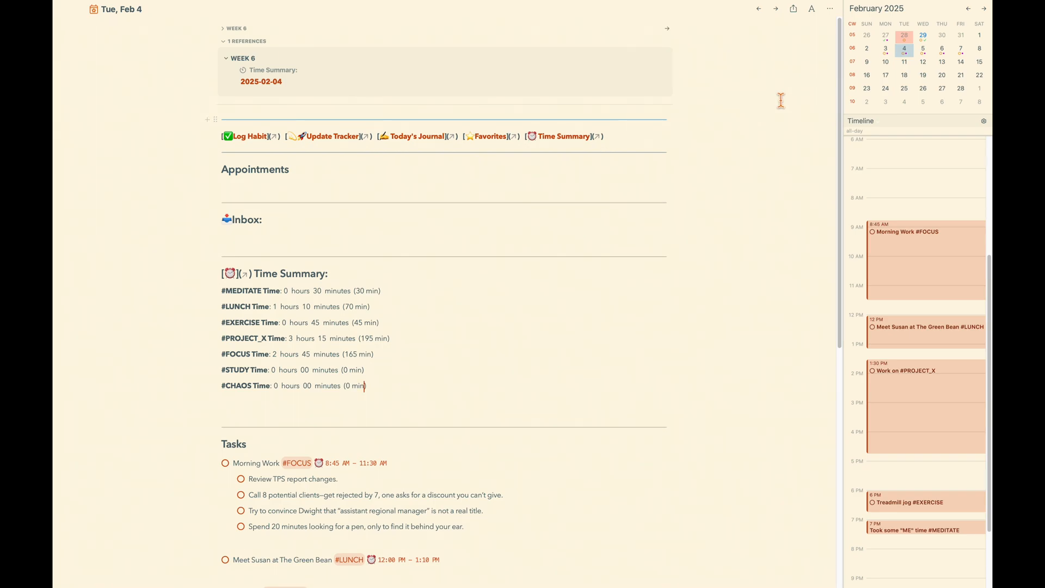
Open the Wed, Feb 5 daily note, generate its time summary for that date and return to the note
{"action": "left_click", "coordinate": [923, 49]}
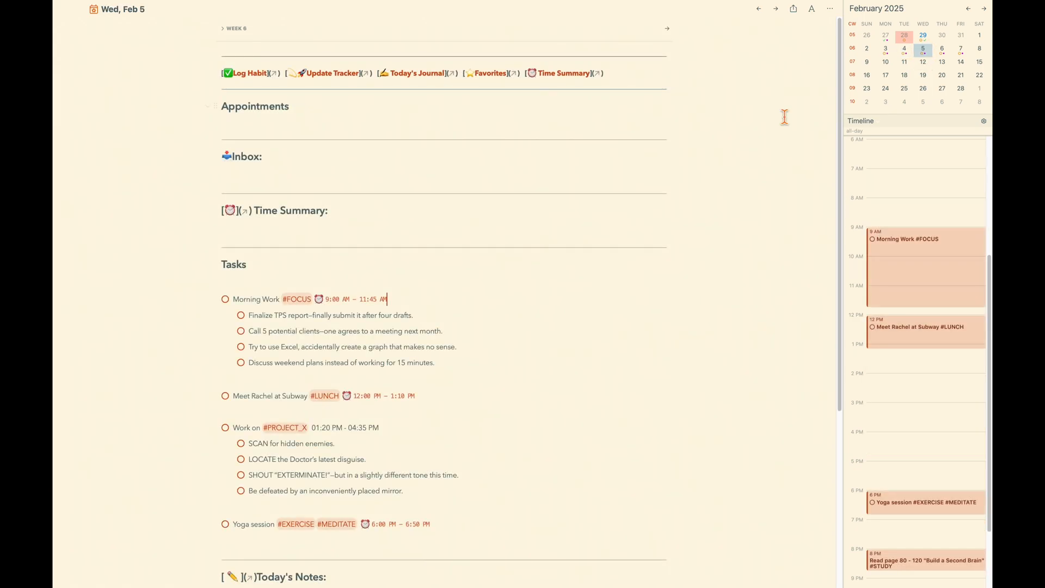
{"action": "scroll", "coordinate": [621, 228], "scroll_direction": "down", "scroll_amount": 5}
{"action": "scroll", "coordinate": [621, 228], "scroll_direction": "up", "scroll_amount": 7}
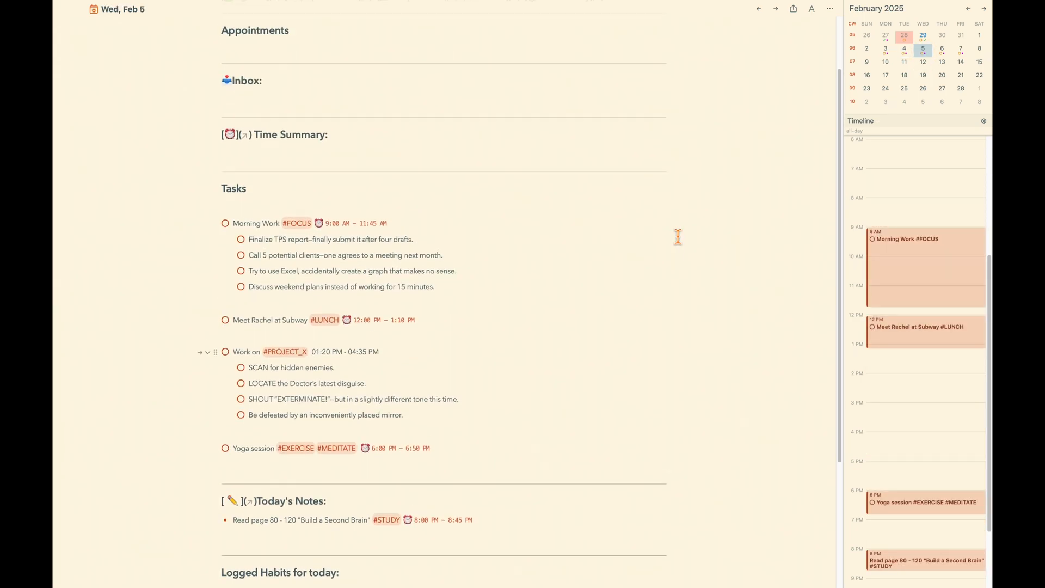
{"action": "left_click", "coordinate": [577, 75]}
{"action": "left_click", "coordinate": [524, 192]}
{"action": "left_click", "coordinate": [584, 244]}
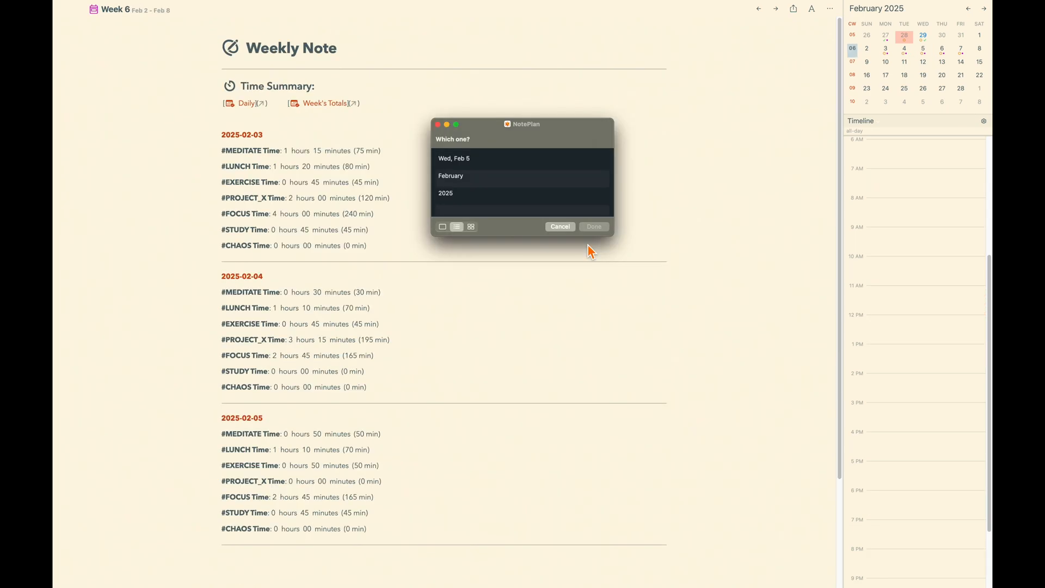
{"action": "double_click", "coordinate": [451, 159]}
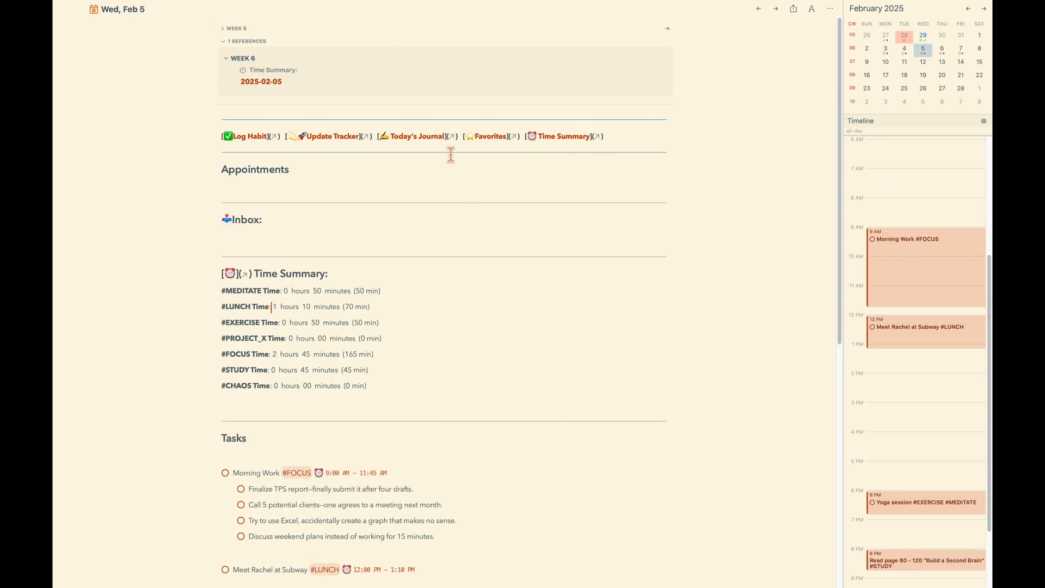
Open the Thu, Feb 6 daily note, generate its time summary for that date and return to the note
{"action": "left_click", "coordinate": [942, 49]}
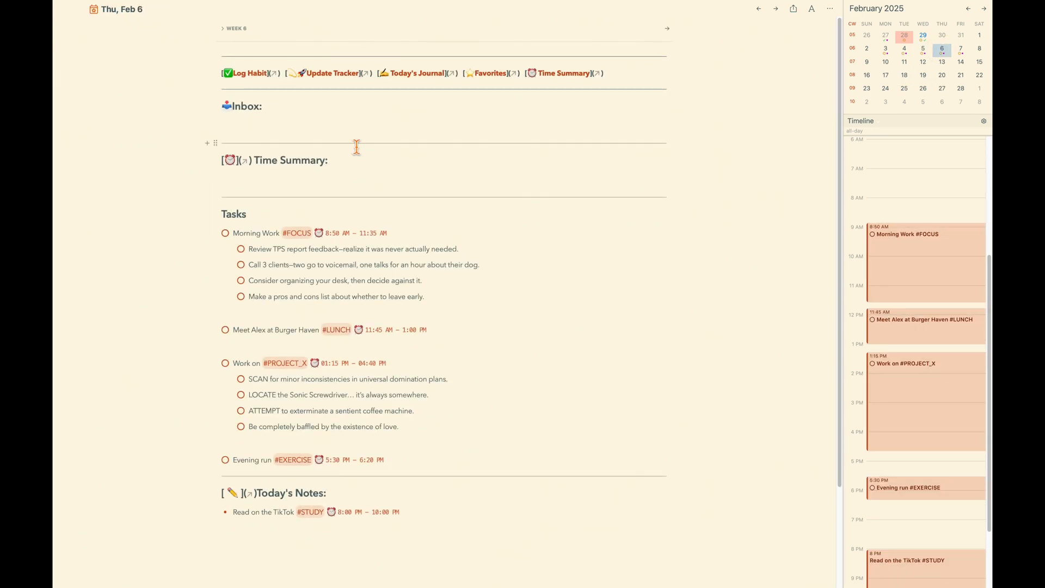
{"action": "left_click", "coordinate": [571, 75]}
{"action": "left_click", "coordinate": [583, 244]}
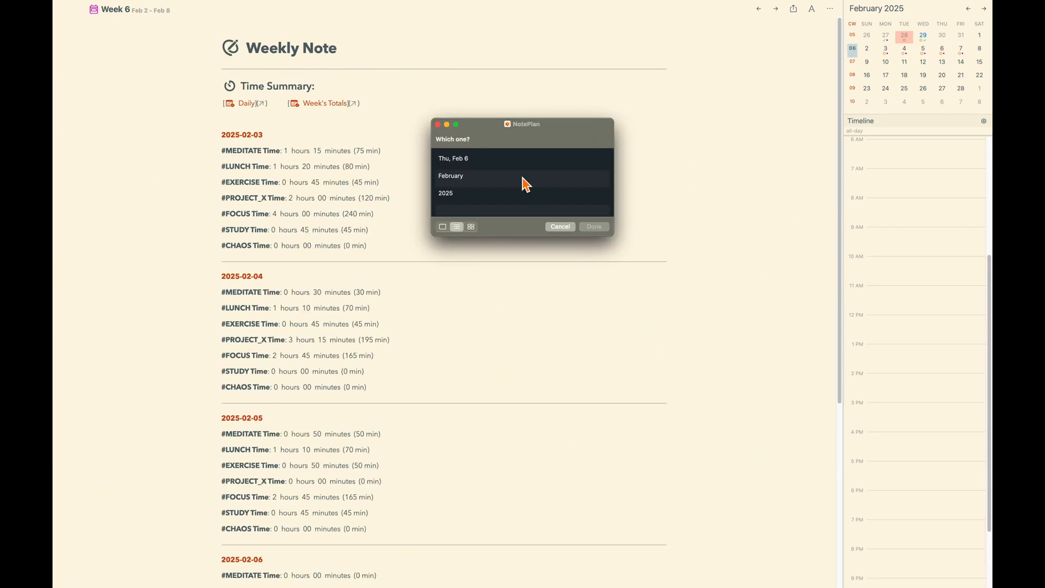
{"action": "double_click", "coordinate": [532, 192]}
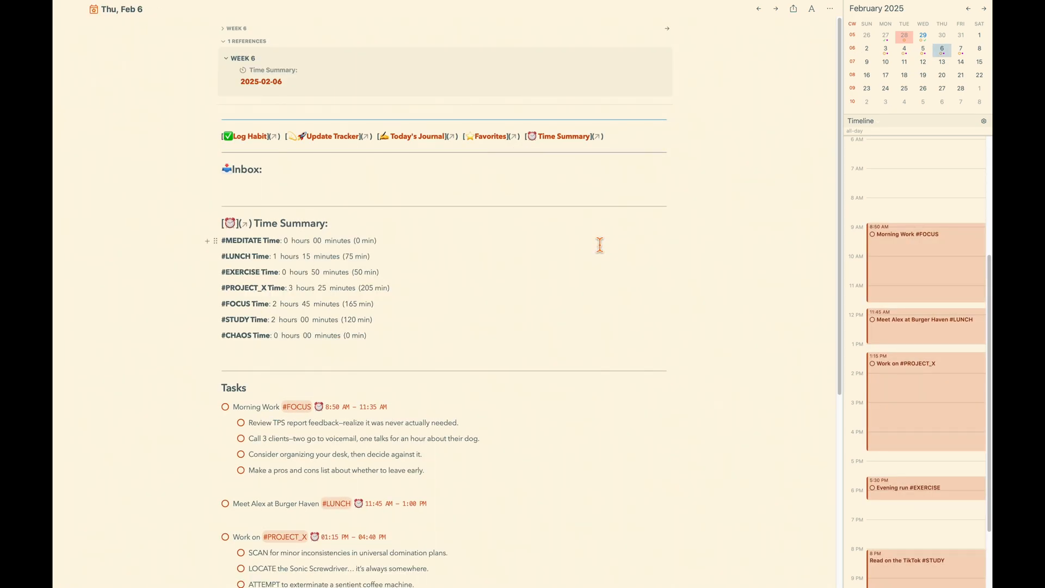
Open the Fri, Feb 7 daily note, generate its time summary for 2/7/2025 and return to the note
{"action": "left_click", "coordinate": [960, 50]}
{"action": "scroll", "coordinate": [622, 274], "scroll_direction": "down", "scroll_amount": 5}
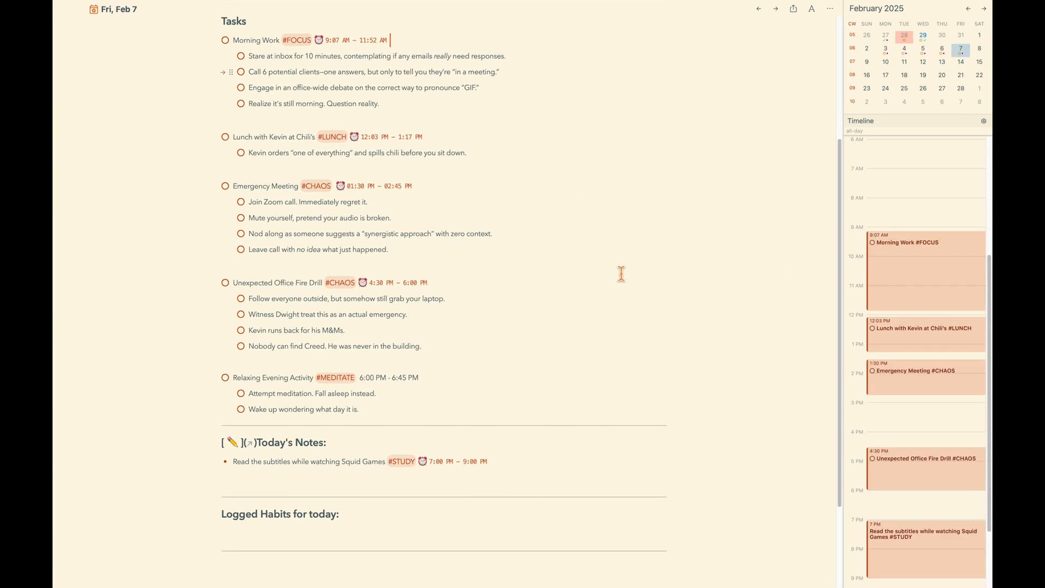
{"action": "scroll", "coordinate": [621, 274], "scroll_direction": "up", "scroll_amount": 5}
{"action": "left_click", "coordinate": [571, 73]}
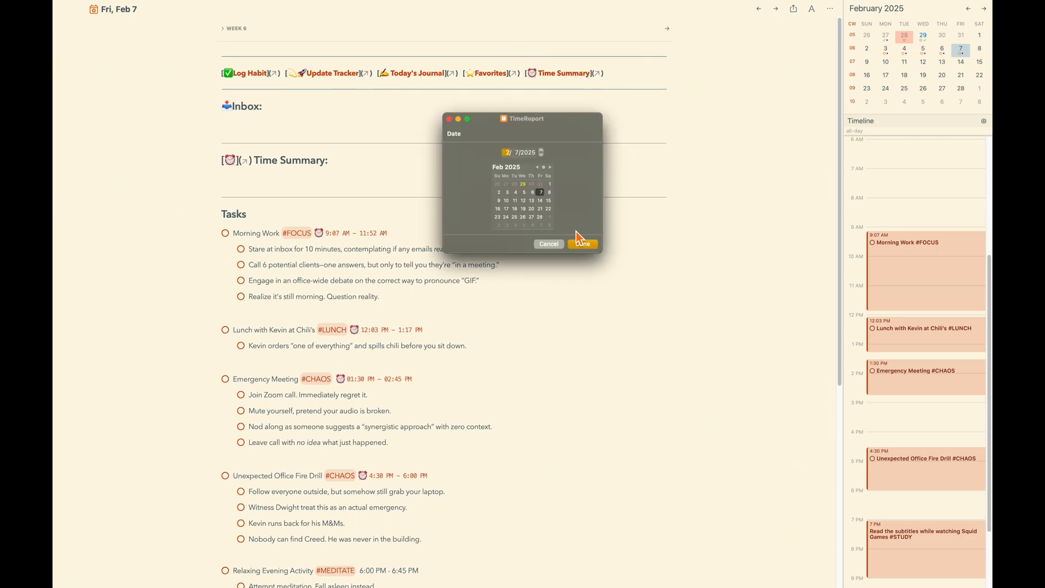
{"action": "left_click", "coordinate": [585, 245]}
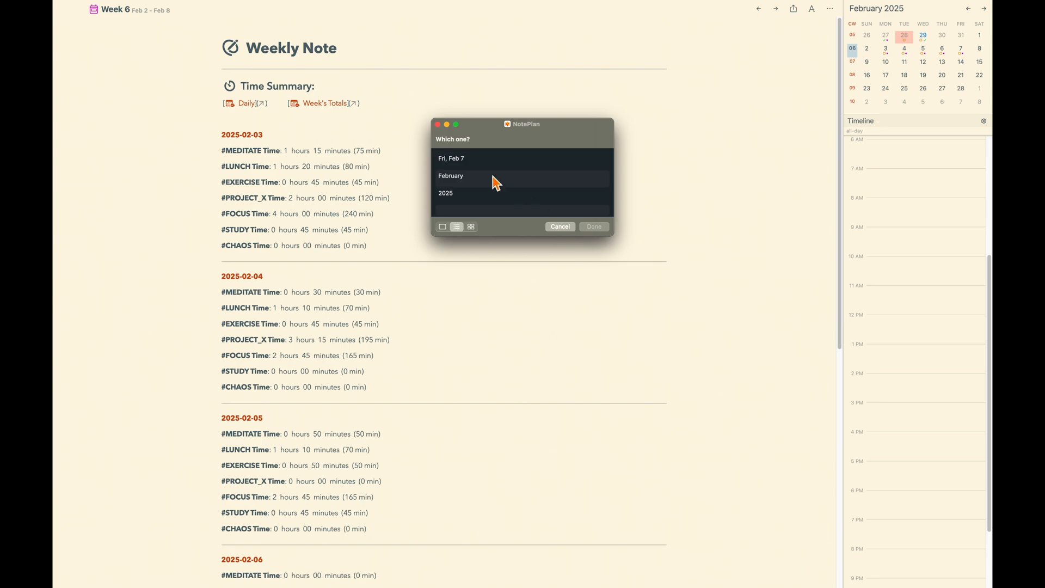
{"action": "double_click", "coordinate": [473, 159]}
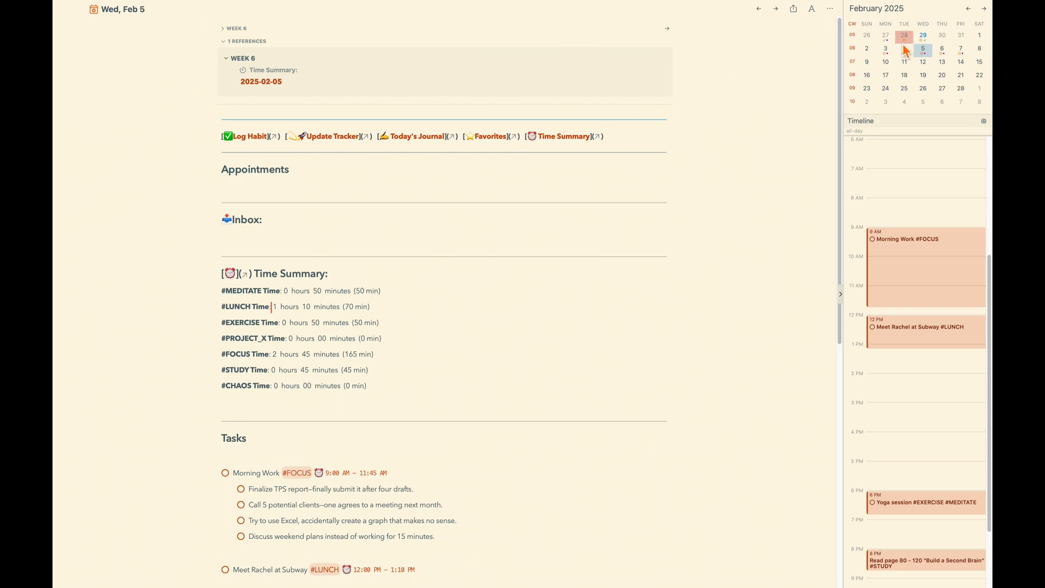
Open the Week 6 note and review its daily time summaries from 2025-02-03 through 2025-02-07
{"action": "left_click", "coordinate": [853, 50]}
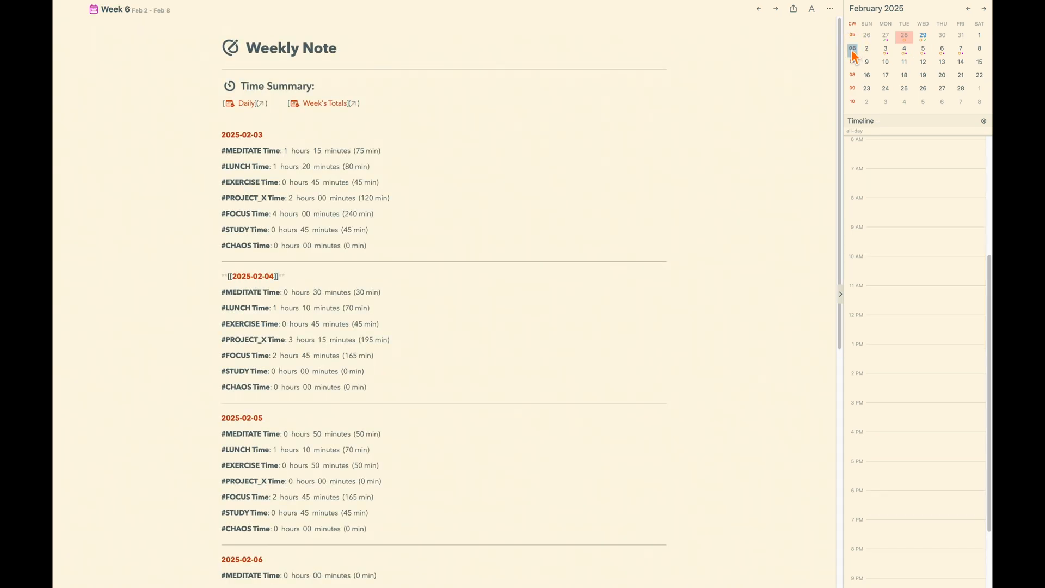
{"action": "scroll", "coordinate": [282, 226], "scroll_direction": "down", "scroll_amount": 3}
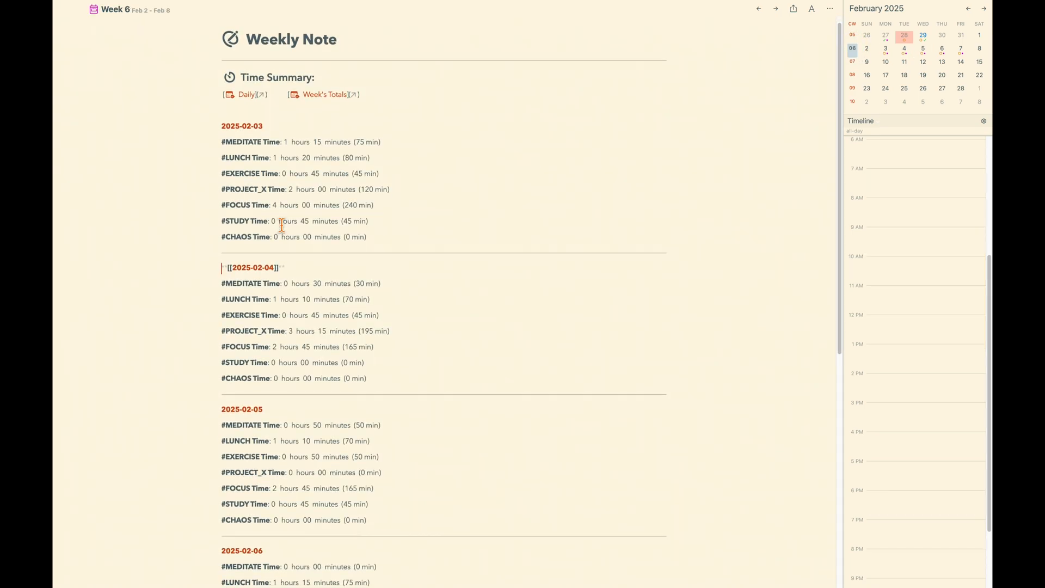
{"action": "scroll", "coordinate": [281, 226], "scroll_direction": "down", "scroll_amount": 8}
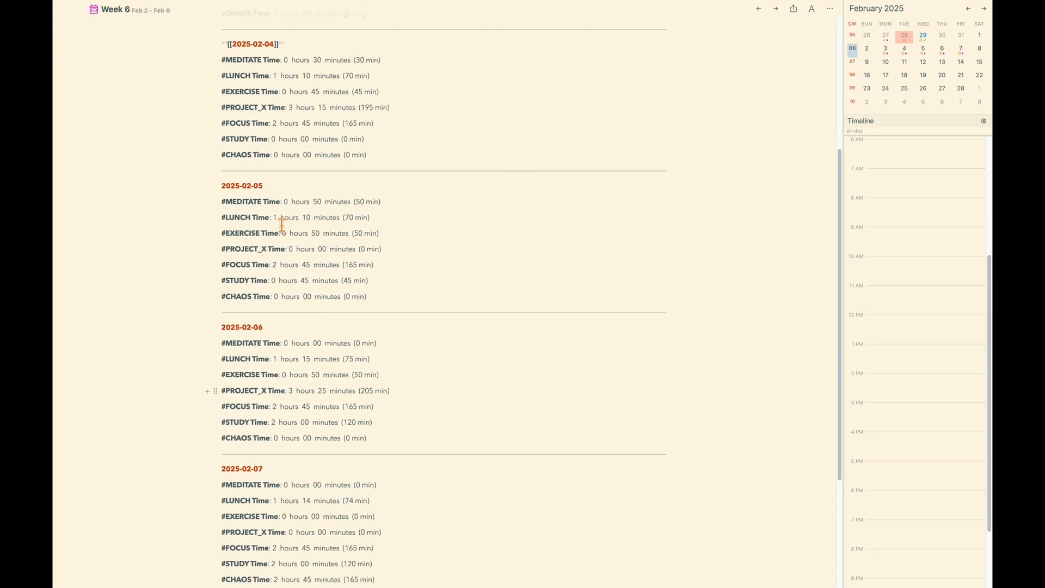
Examine the time recorded per tag in the Week 6 note's daily summaries, going through all the days from end to start and back
{"action": "scroll", "coordinate": [281, 225], "scroll_direction": "down", "scroll_amount": 5}
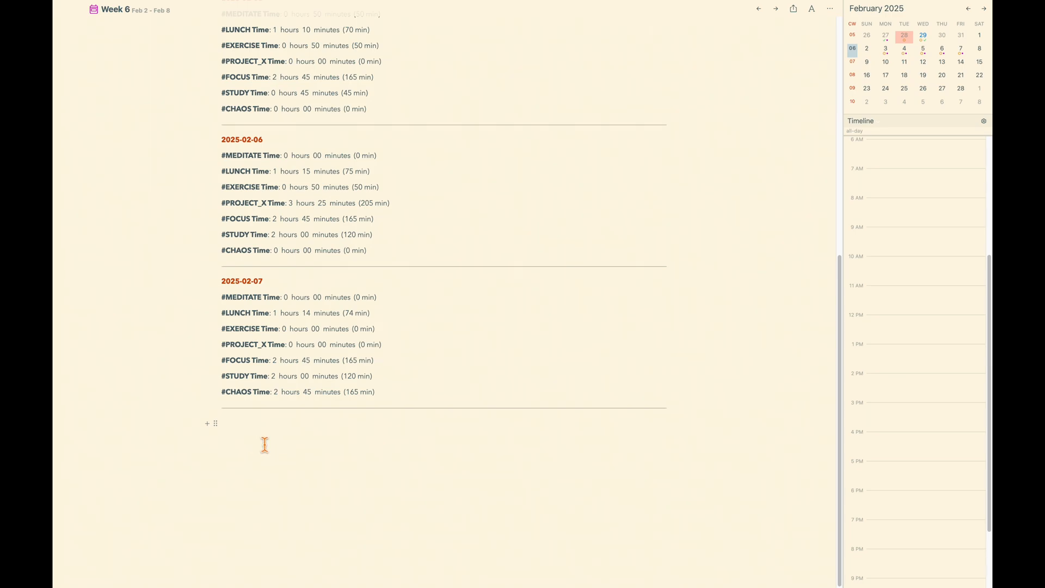
{"action": "scroll", "coordinate": [264, 443], "scroll_direction": "up", "scroll_amount": 3}
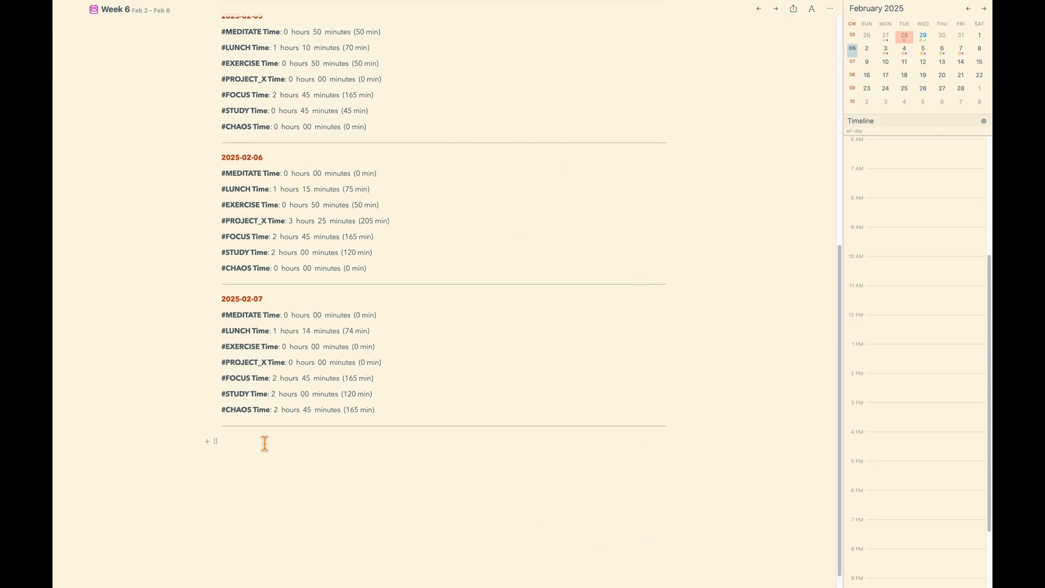
{"action": "scroll", "coordinate": [264, 443], "scroll_direction": "up", "scroll_amount": 8}
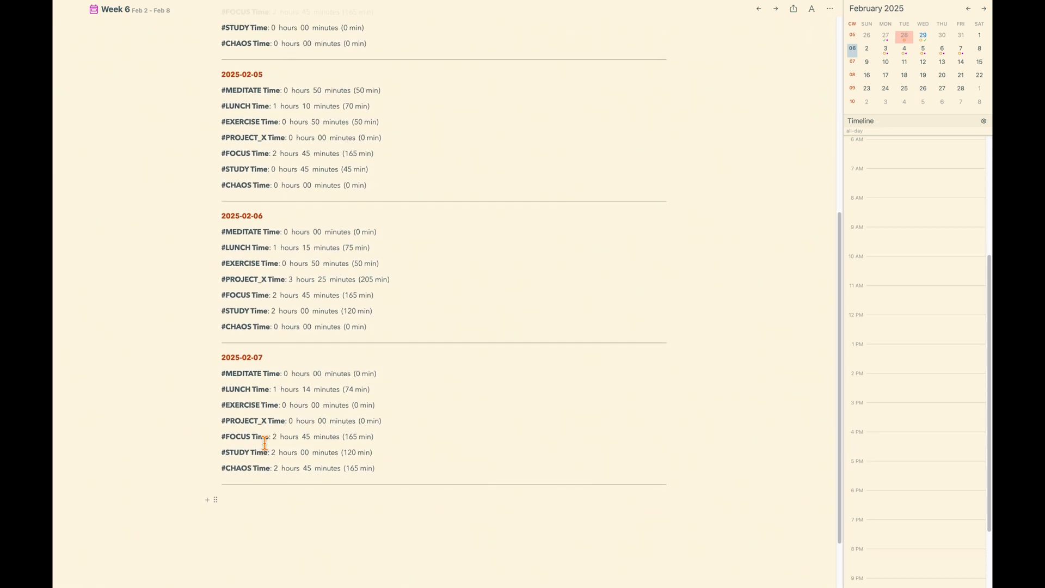
{"action": "scroll", "coordinate": [264, 444], "scroll_direction": "up", "scroll_amount": 5}
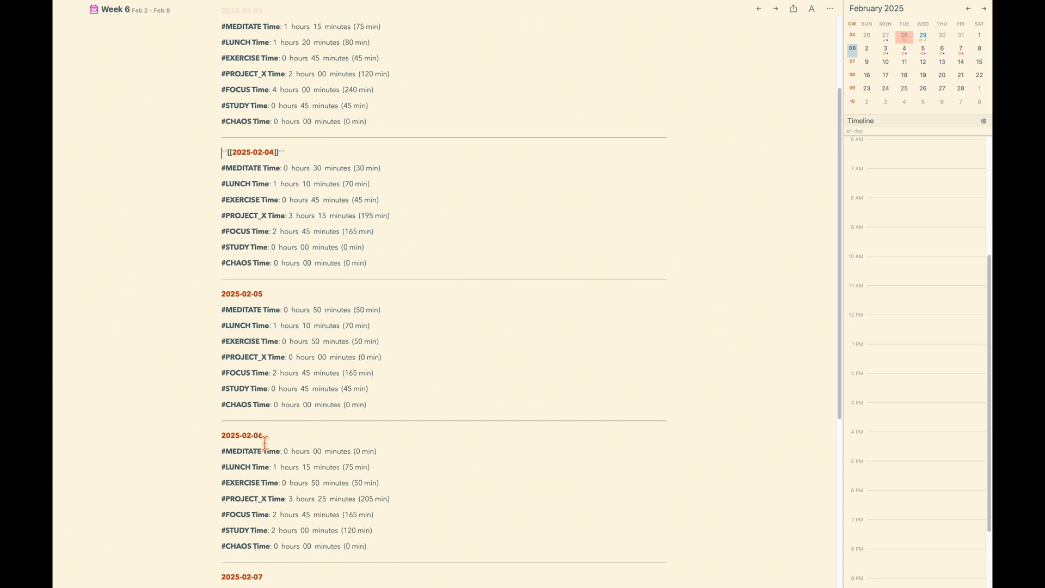
{"action": "scroll", "coordinate": [265, 444], "scroll_direction": "up", "scroll_amount": 1}
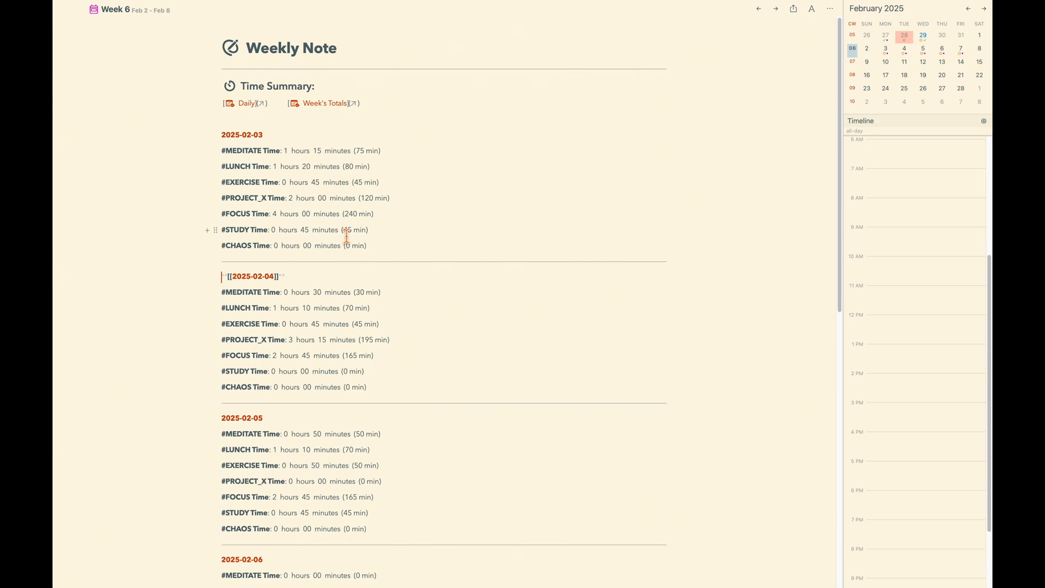
{"action": "scroll", "coordinate": [357, 283], "scroll_direction": "down", "scroll_amount": 5}
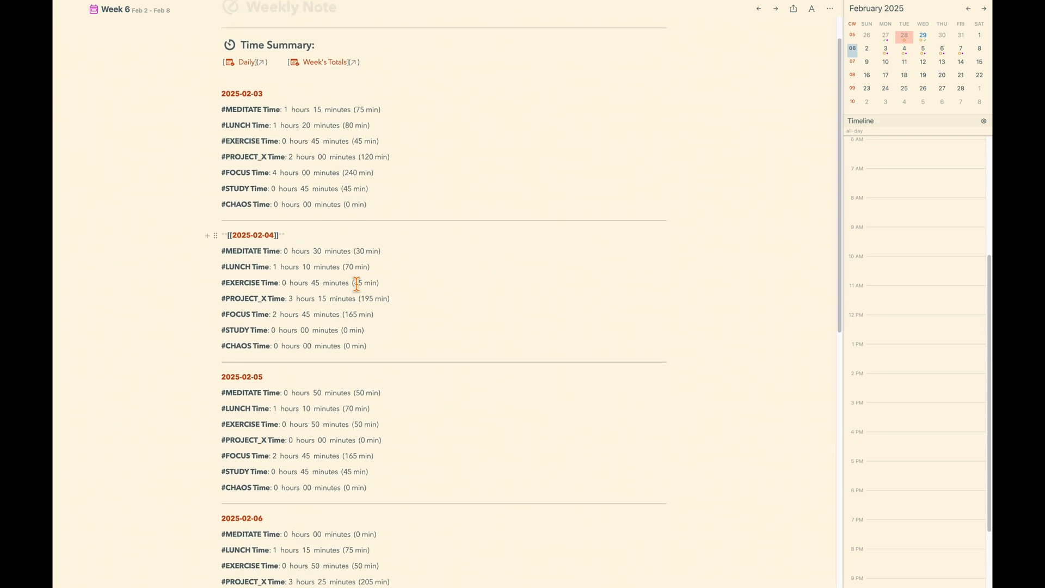
{"action": "scroll", "coordinate": [356, 283], "scroll_direction": "down", "scroll_amount": 10}
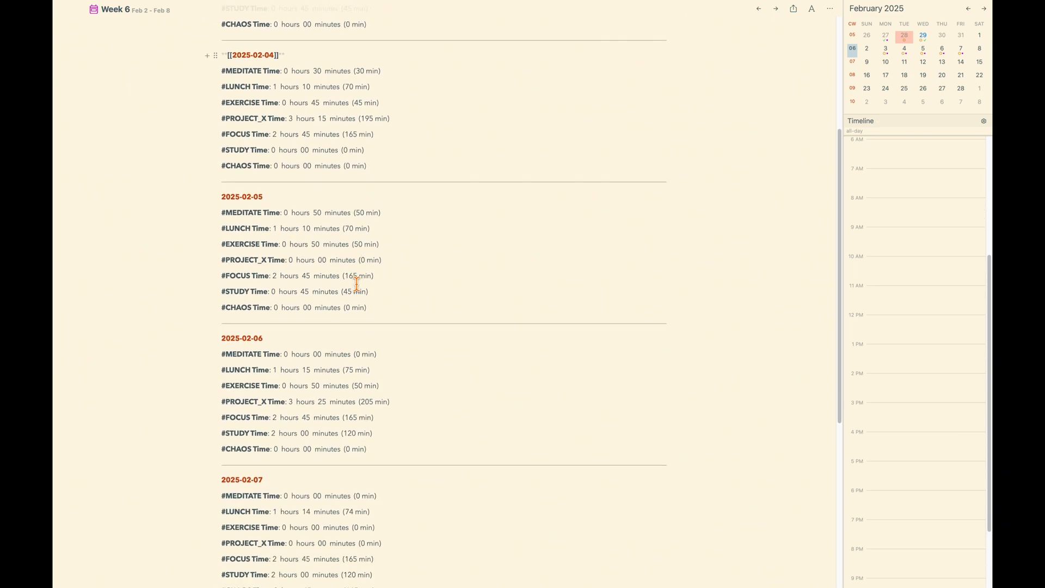
{"action": "scroll", "coordinate": [357, 283], "scroll_direction": "down", "scroll_amount": 5}
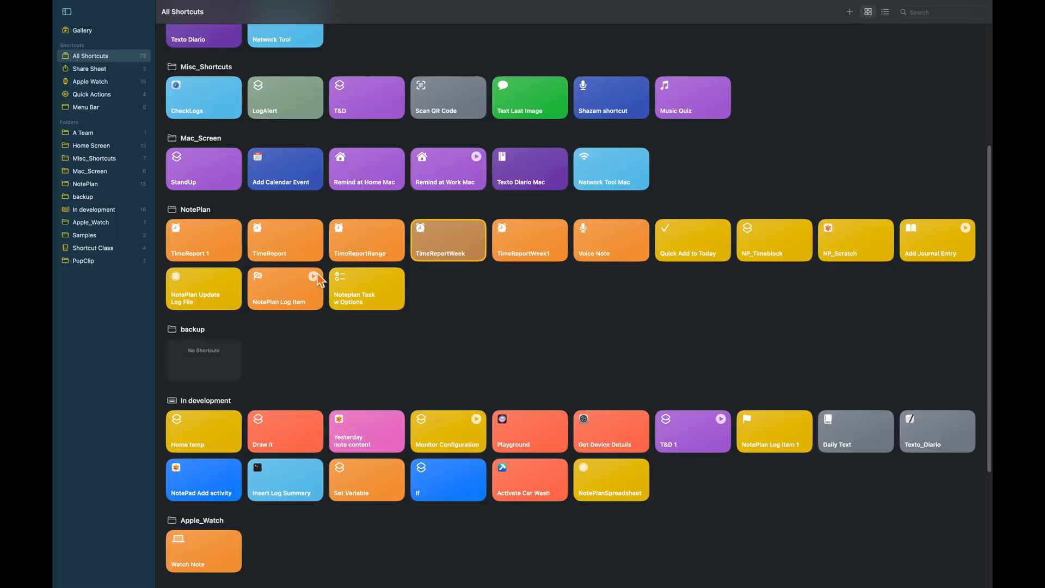
In Shortcuts, open the TimeReport shortcut and examine its date input, SelDate and SelDateEnd variables and tag list
{"action": "left_click", "coordinate": [290, 244]}
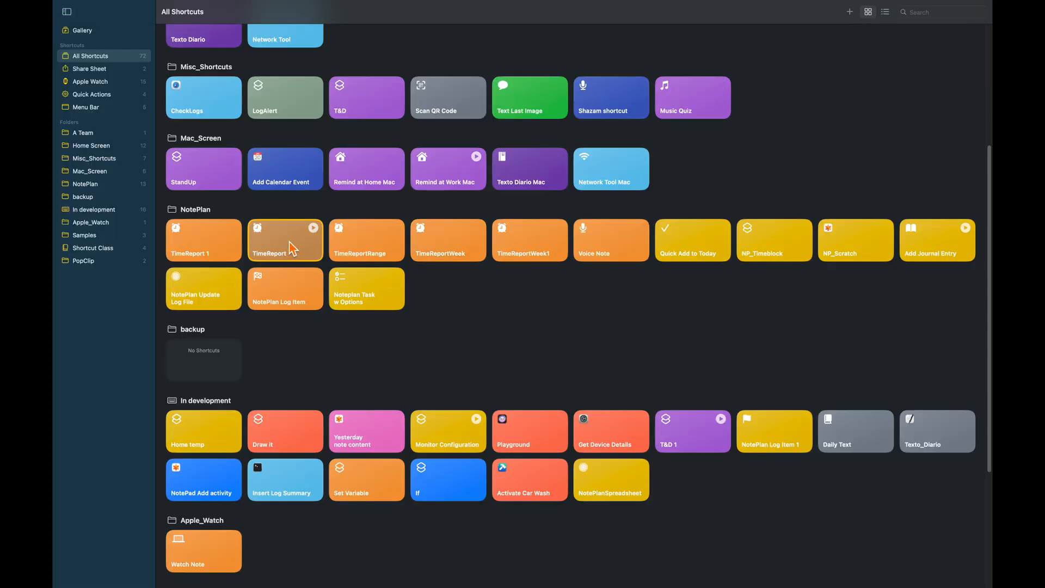
{"action": "double_click", "coordinate": [292, 247]}
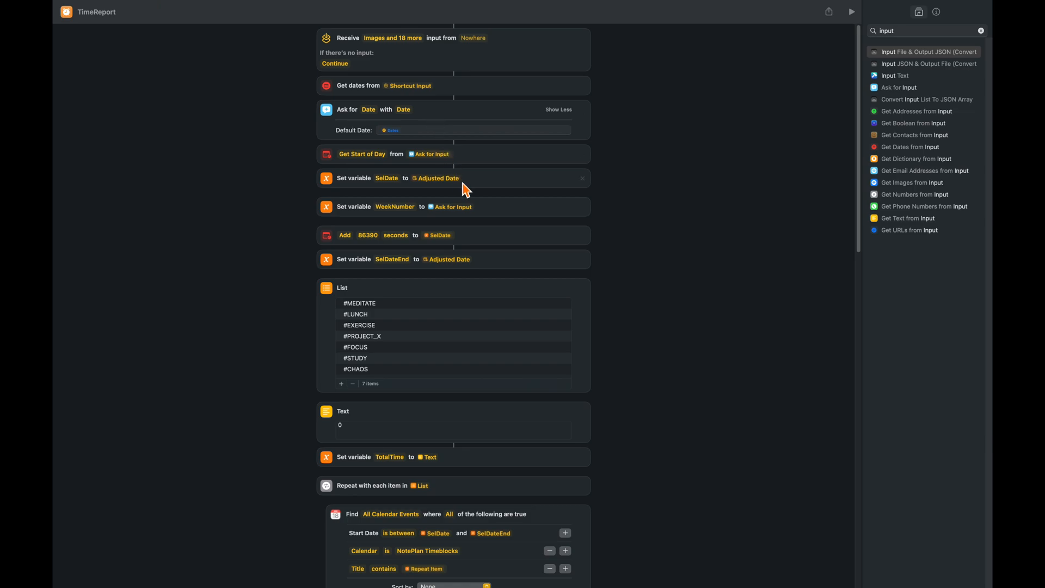
{"action": "scroll", "coordinate": [467, 191], "scroll_direction": "down", "scroll_amount": 3}
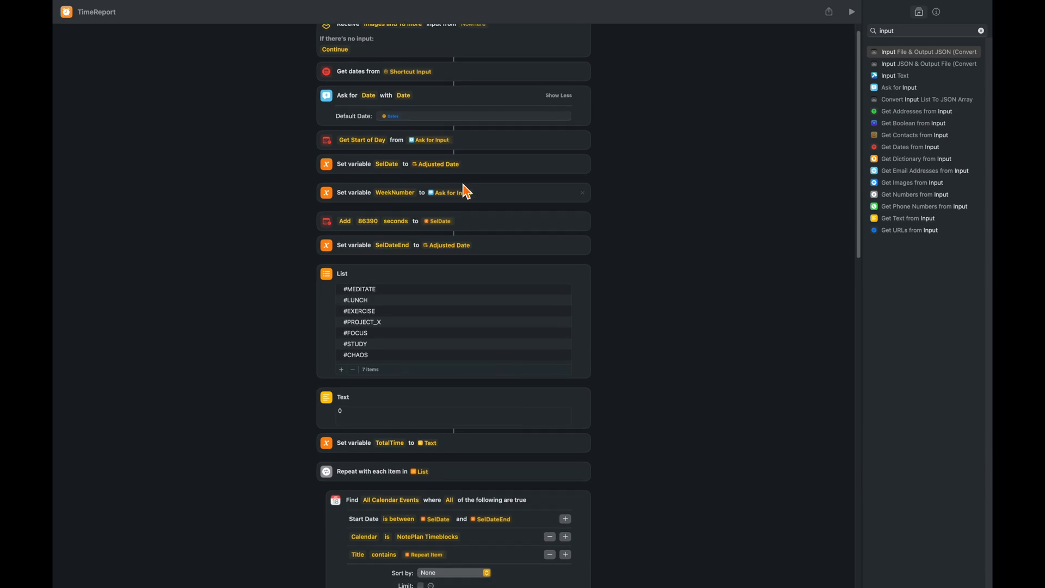
{"action": "scroll", "coordinate": [467, 191], "scroll_direction": "down", "scroll_amount": 3}
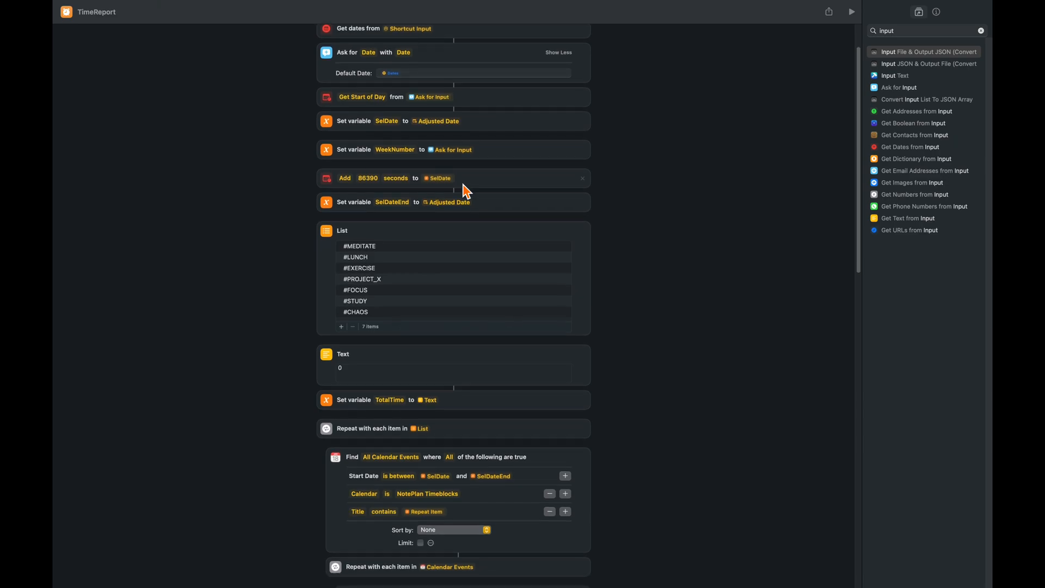
{"action": "scroll", "coordinate": [467, 191], "scroll_direction": "down", "scroll_amount": 2}
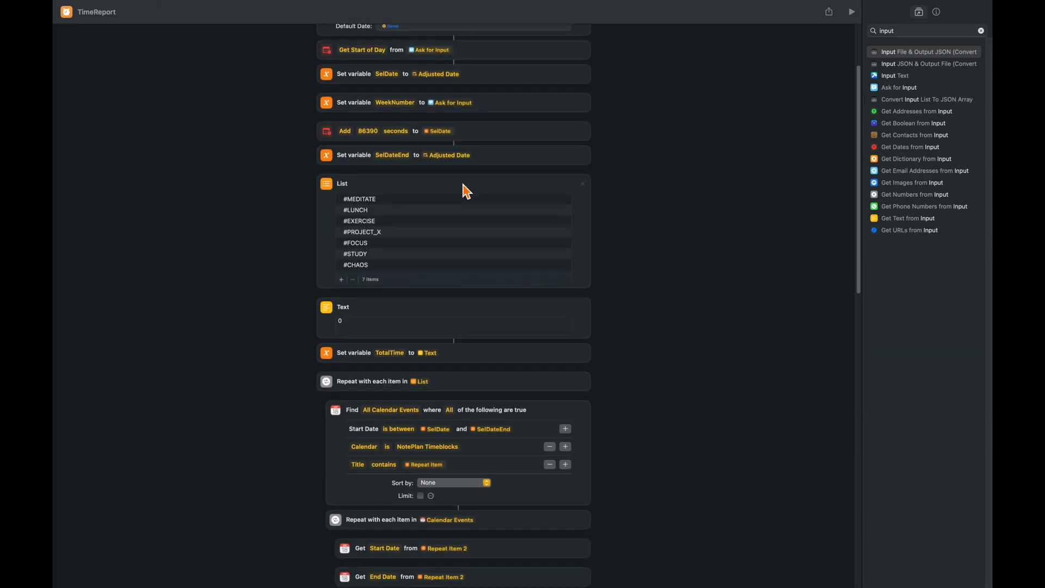
{"action": "scroll", "coordinate": [467, 191], "scroll_direction": "down", "scroll_amount": 2}
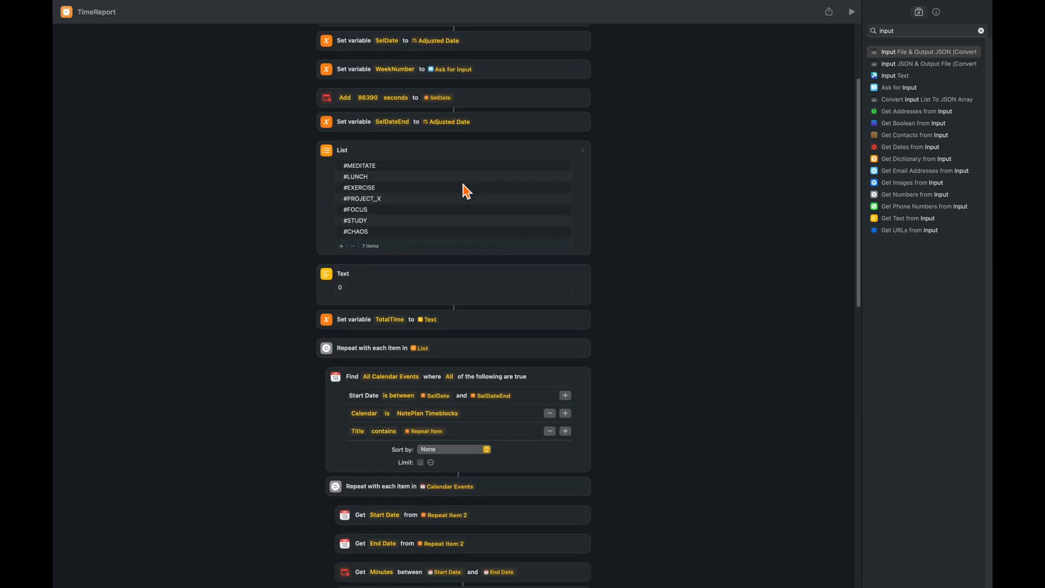
{"action": "scroll", "coordinate": [467, 192], "scroll_direction": "down", "scroll_amount": 1}
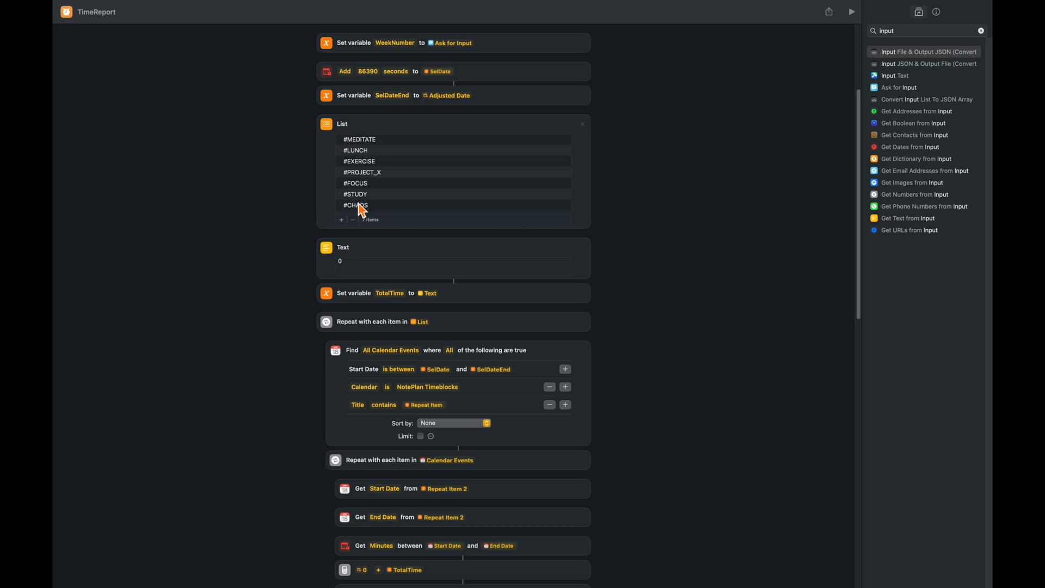
Examine how the TimeReport shortcut finds NotePlan Timeblocks calendar events for each tag and adds their minutes to TotalTime
{"action": "scroll", "coordinate": [362, 211], "scroll_direction": "down", "scroll_amount": 5}
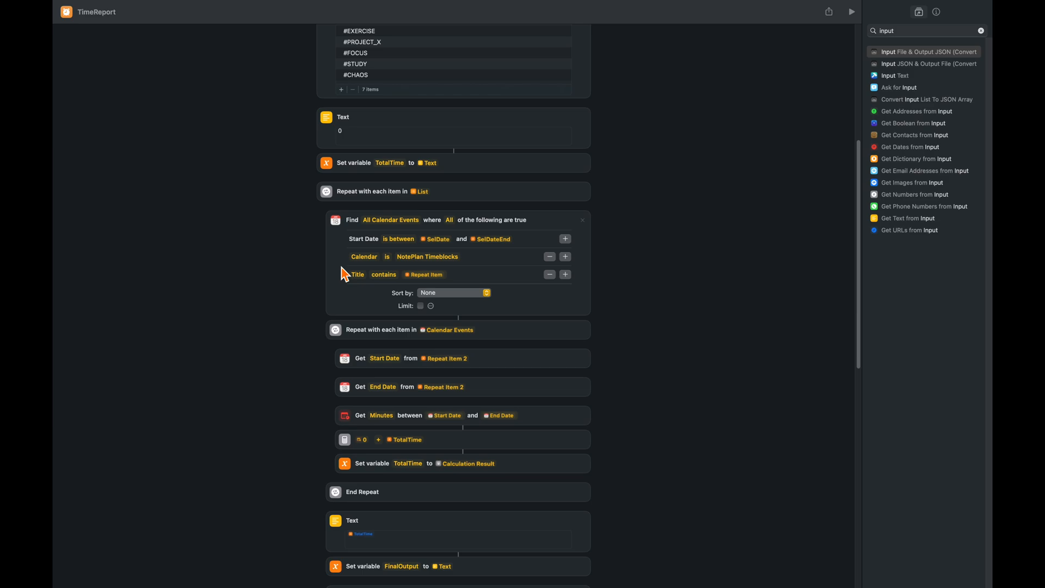
{"action": "scroll", "coordinate": [345, 275], "scroll_direction": "down", "scroll_amount": 5}
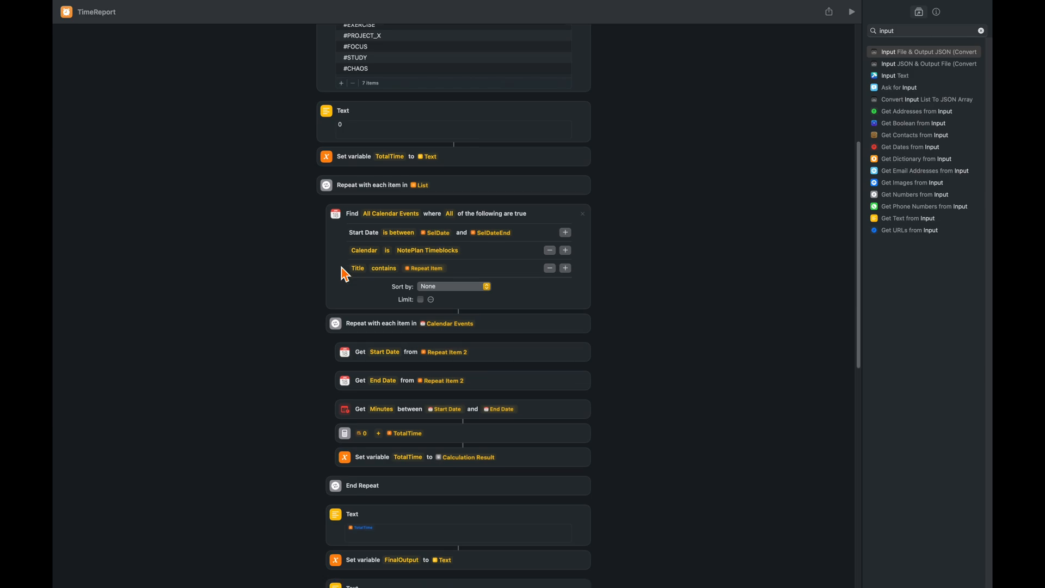
{"action": "scroll", "coordinate": [345, 274], "scroll_direction": "down", "scroll_amount": 6}
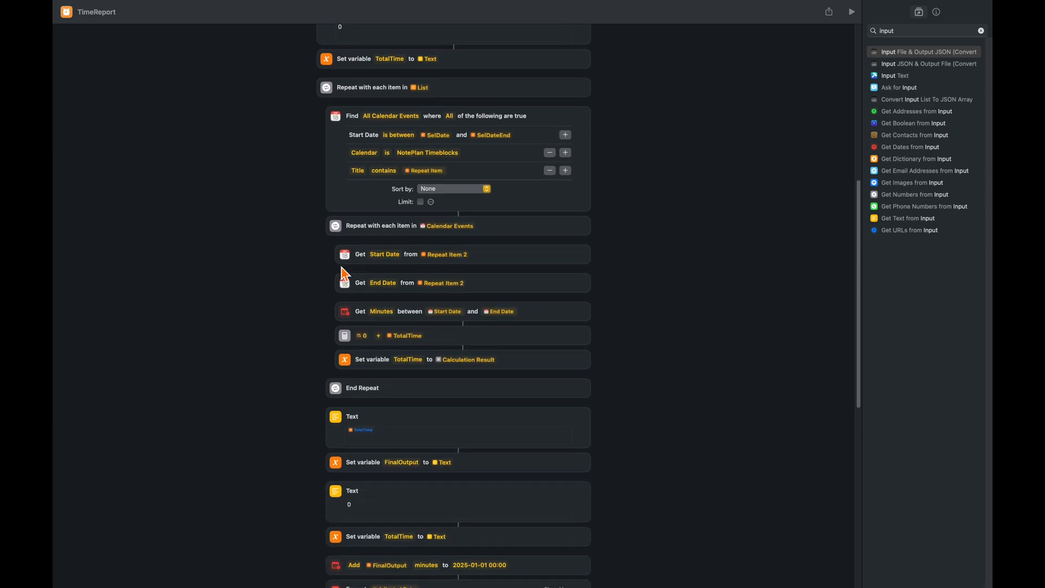
{"action": "scroll", "coordinate": [346, 275], "scroll_direction": "down", "scroll_amount": 3}
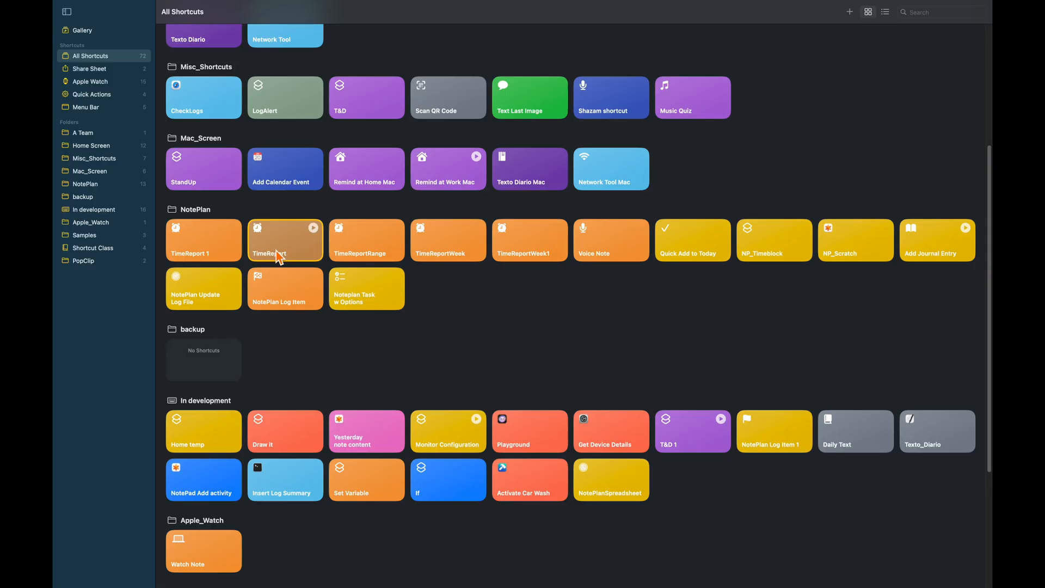
Open the TimeReportWeek shortcut and examine its six-day date range, tag list and calendar event search
{"action": "double_click", "coordinate": [450, 252]}
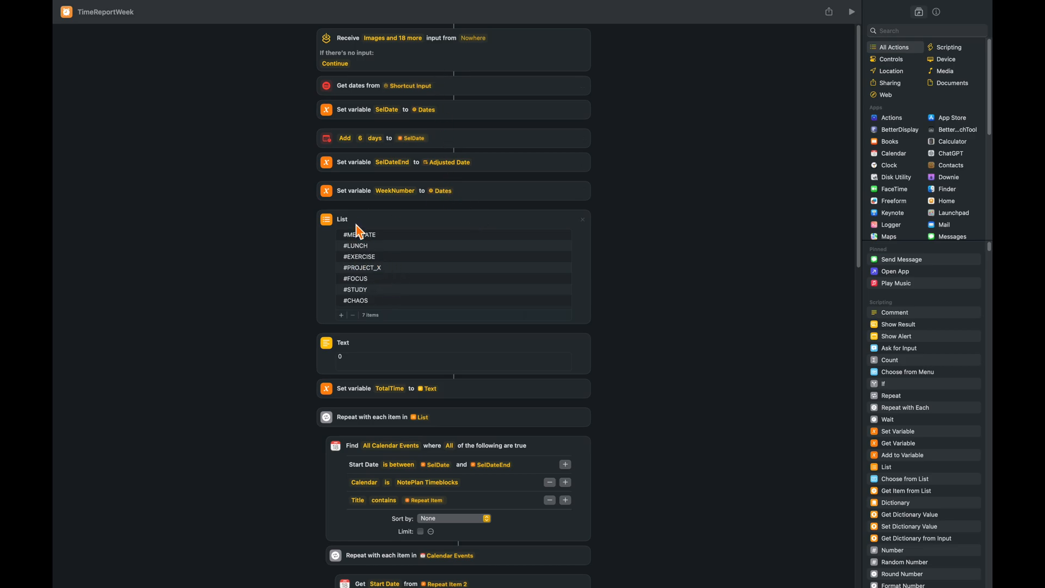
{"action": "scroll", "coordinate": [411, 270], "scroll_direction": "down", "scroll_amount": 10}
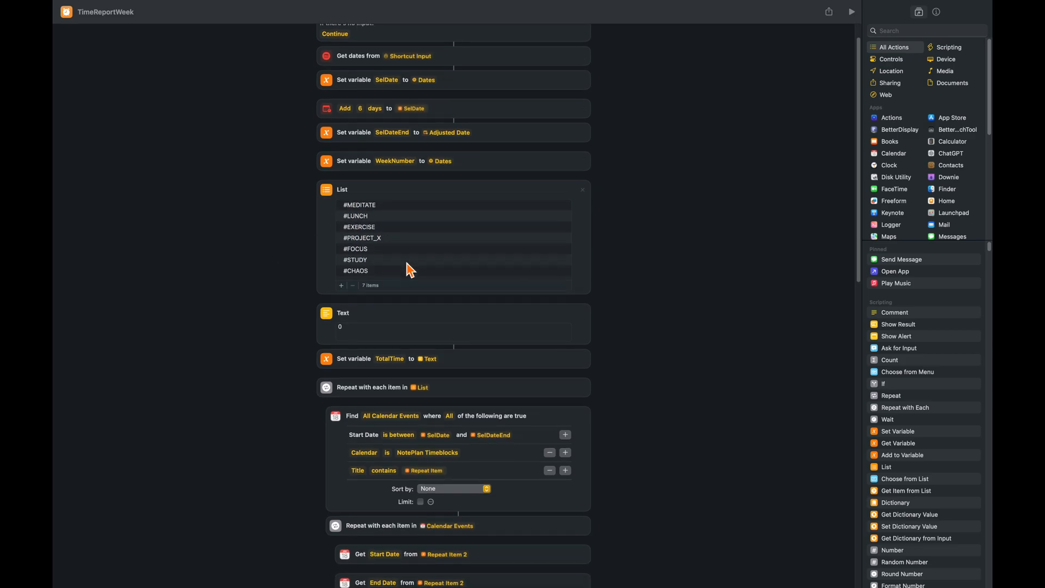
{"action": "scroll", "coordinate": [412, 271], "scroll_direction": "down", "scroll_amount": 20}
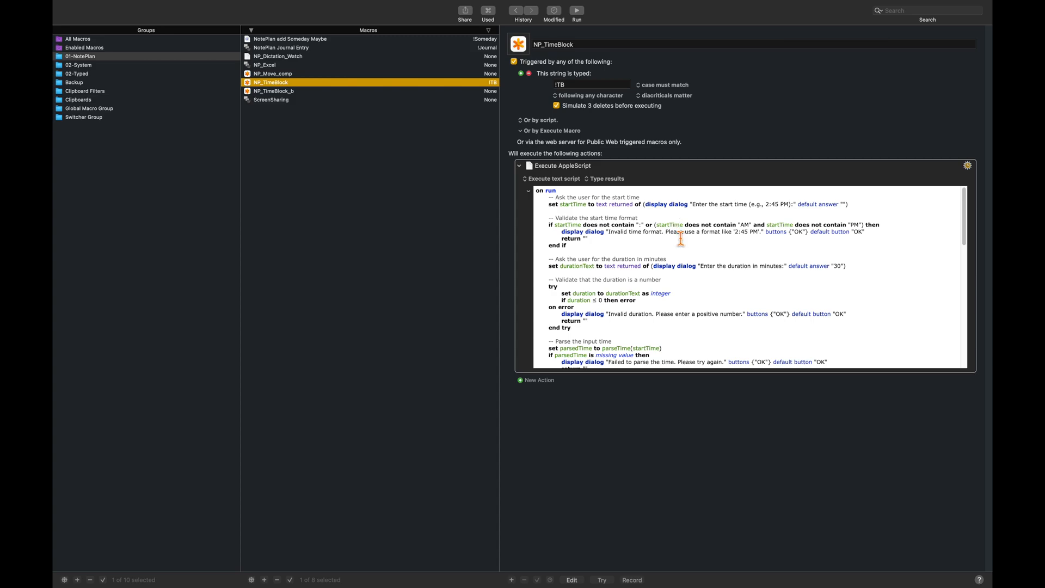
In Keyboard Maestro, read through the AppleScript of the NP_TimeBlock macro, from the start time and duration prompts to the time parsing function
{"action": "scroll", "coordinate": [681, 238], "scroll_direction": "down", "scroll_amount": 2}
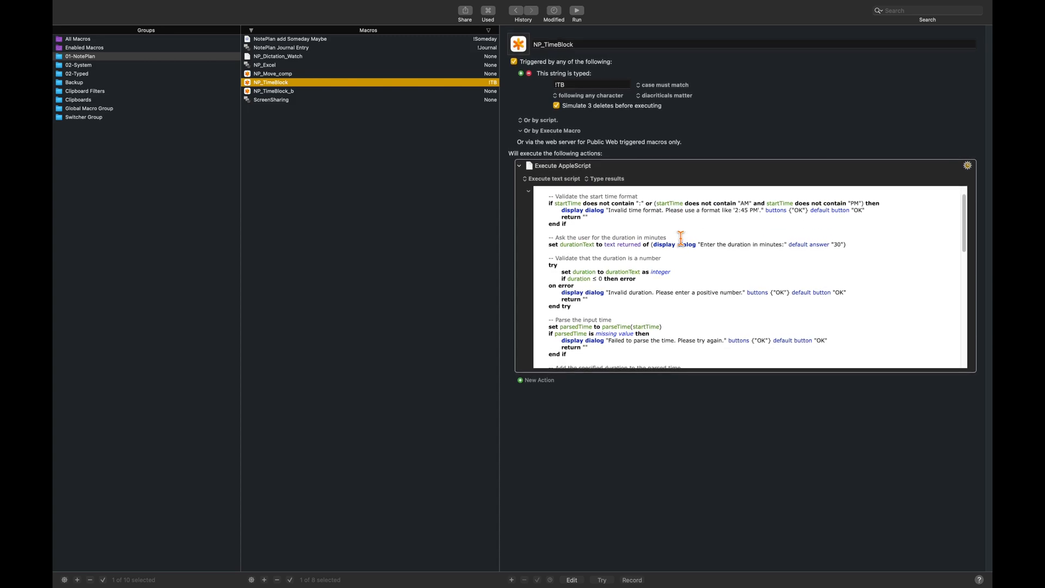
{"action": "scroll", "coordinate": [681, 238], "scroll_direction": "down", "scroll_amount": 1}
{"action": "scroll", "coordinate": [680, 238], "scroll_direction": "down", "scroll_amount": 10}
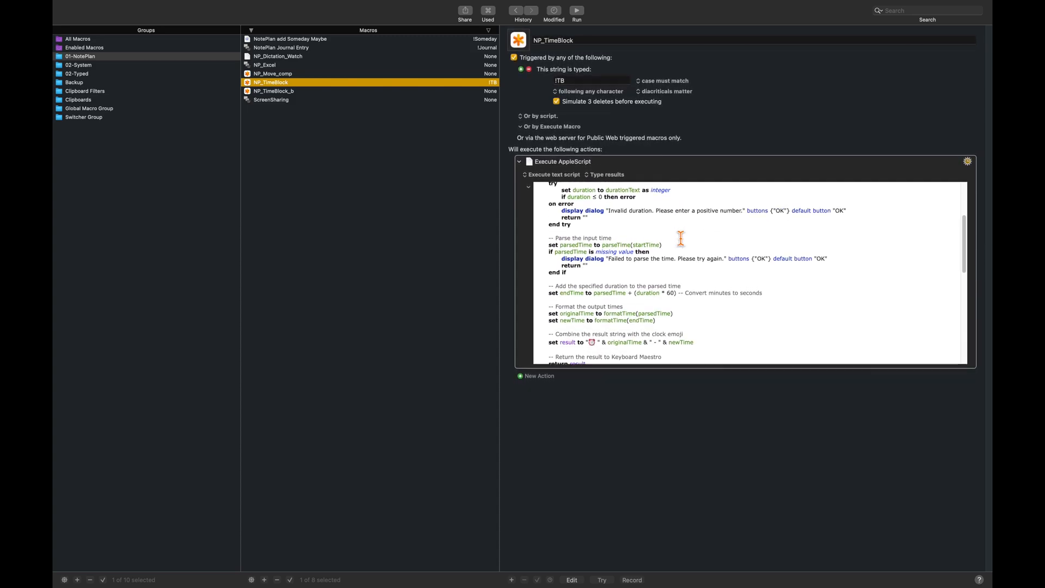
{"action": "scroll", "coordinate": [681, 237], "scroll_direction": "up", "scroll_amount": 5}
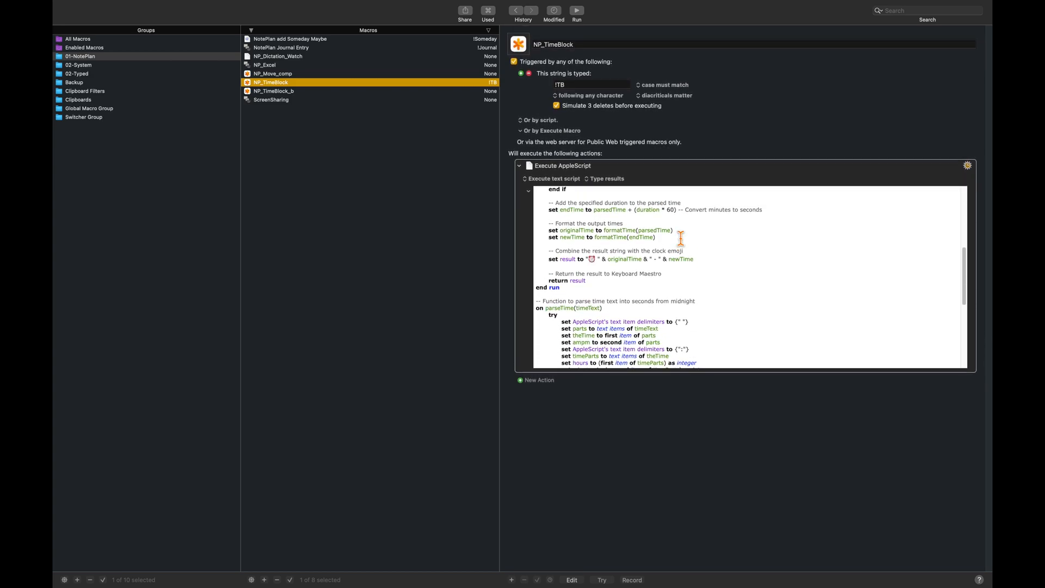
{"action": "scroll", "coordinate": [681, 239], "scroll_direction": "up", "scroll_amount": 5}
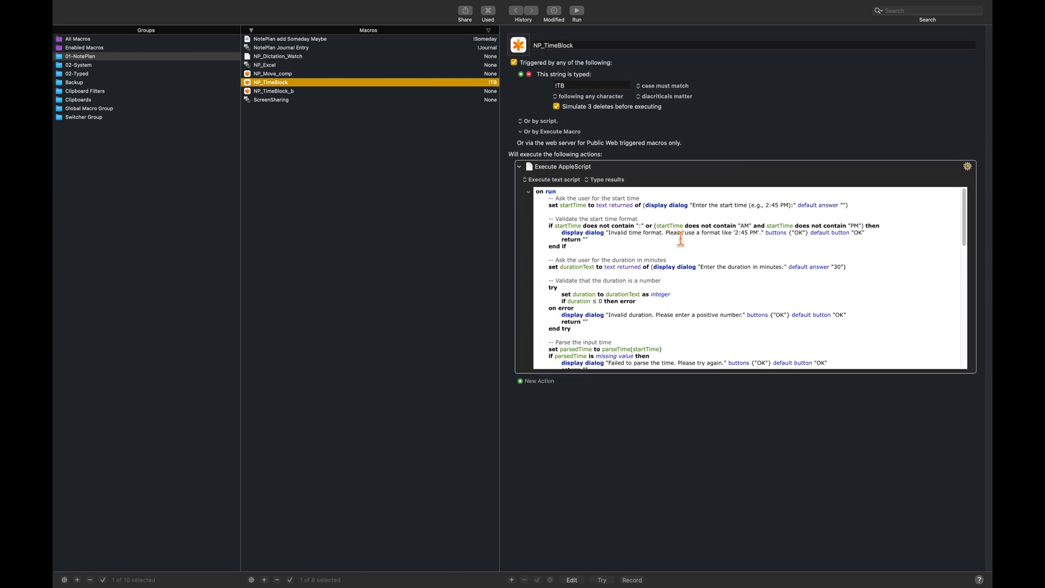